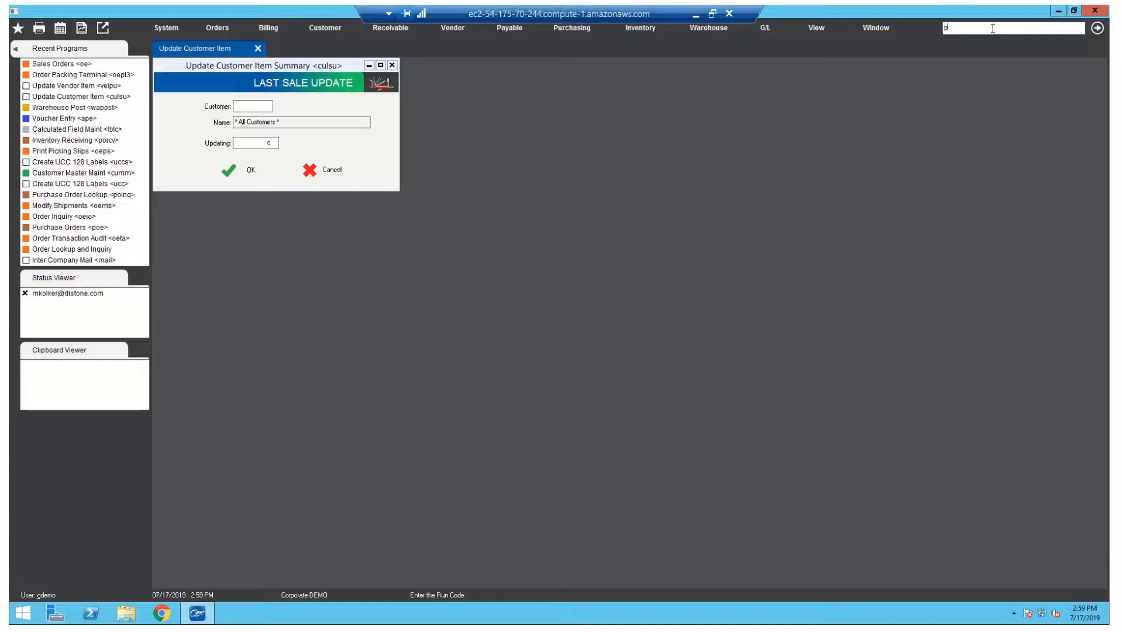
- Open the Purchase Order Lookup and Inquiry program using the run code poinq
text(nq)
key(Return)
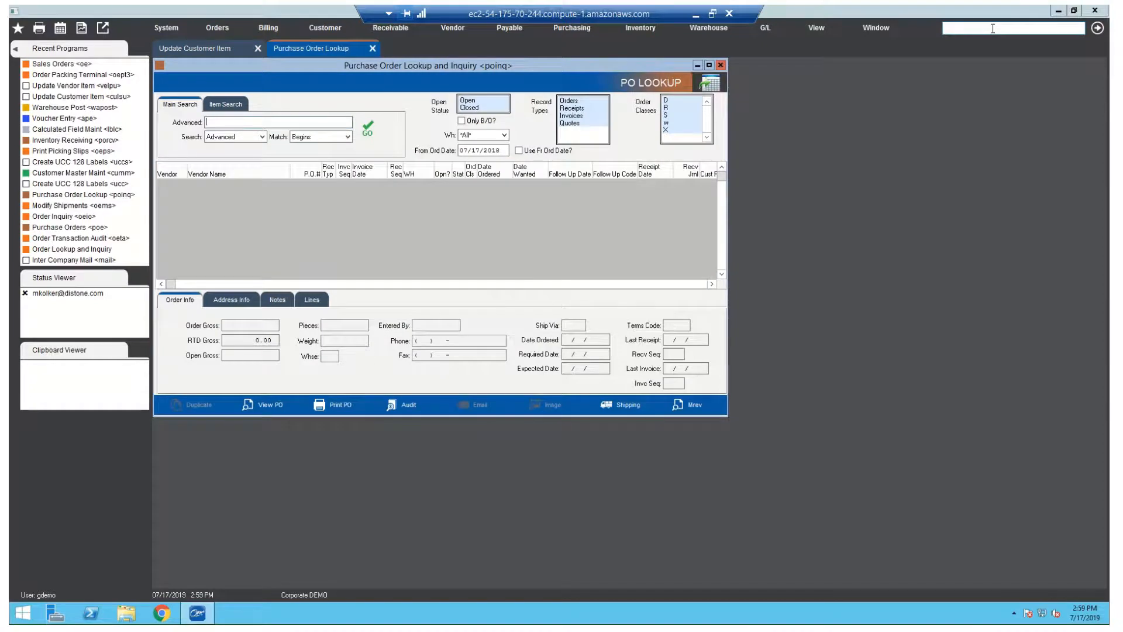
click(992, 28)
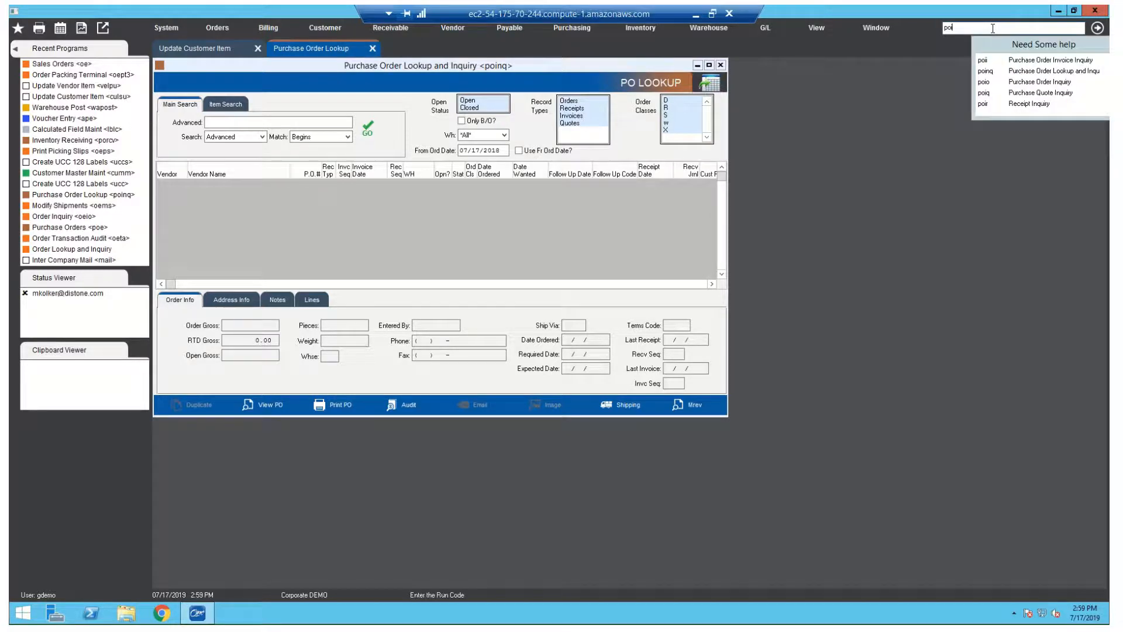
click(1060, 73)
double_click(1060, 73)
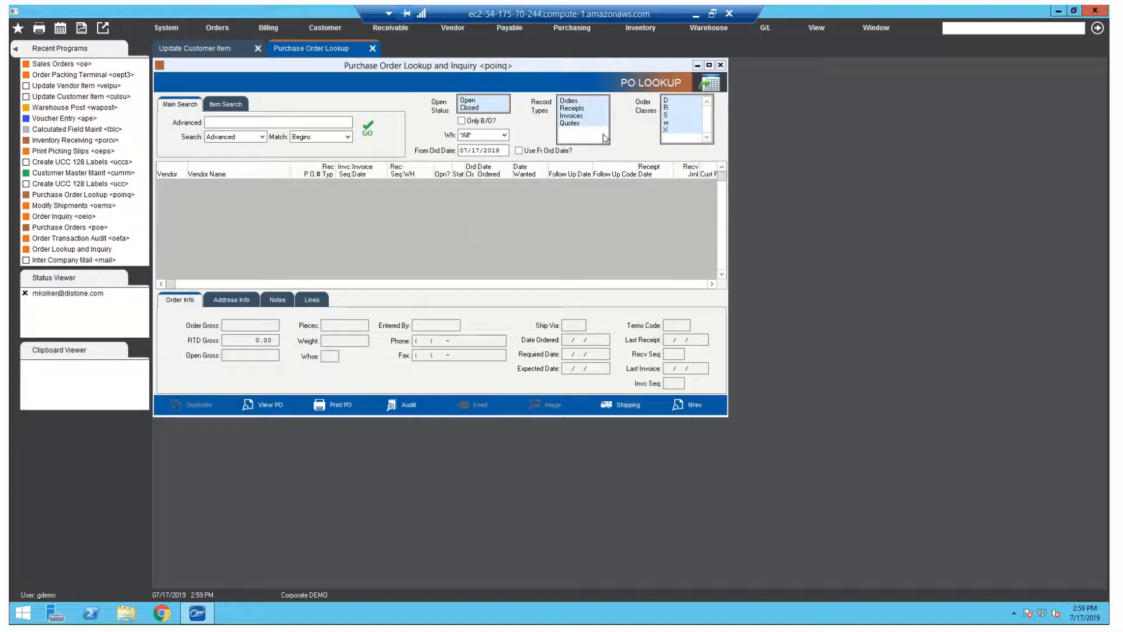
- Limit the purchase order lookup to closed records and search for the vendor harper
click(470, 108)
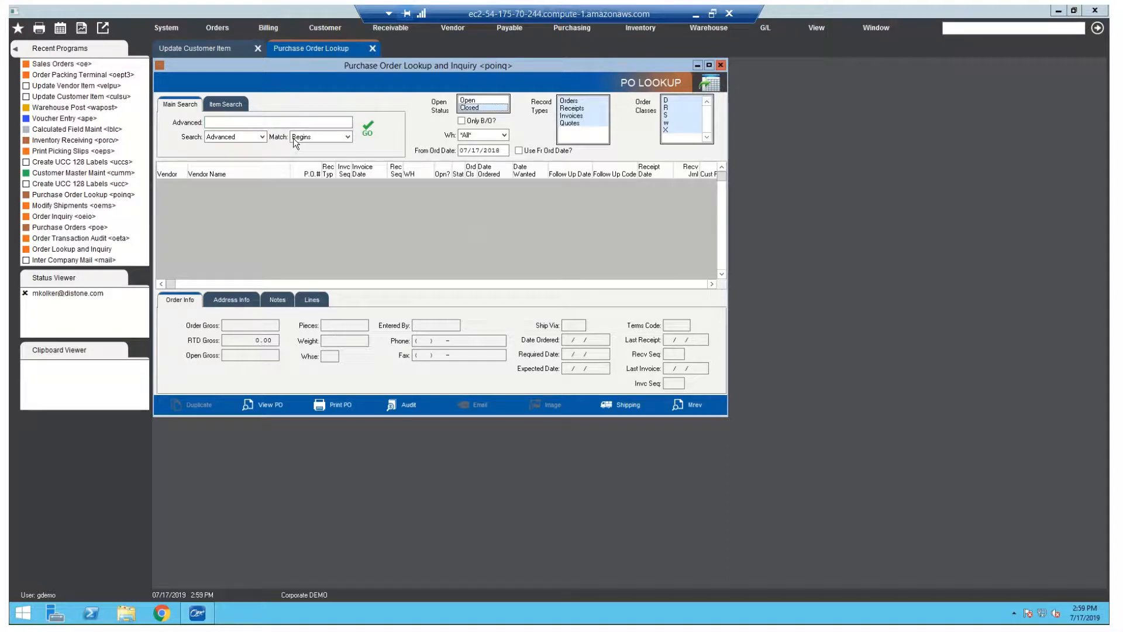
click(289, 120)
text(har)
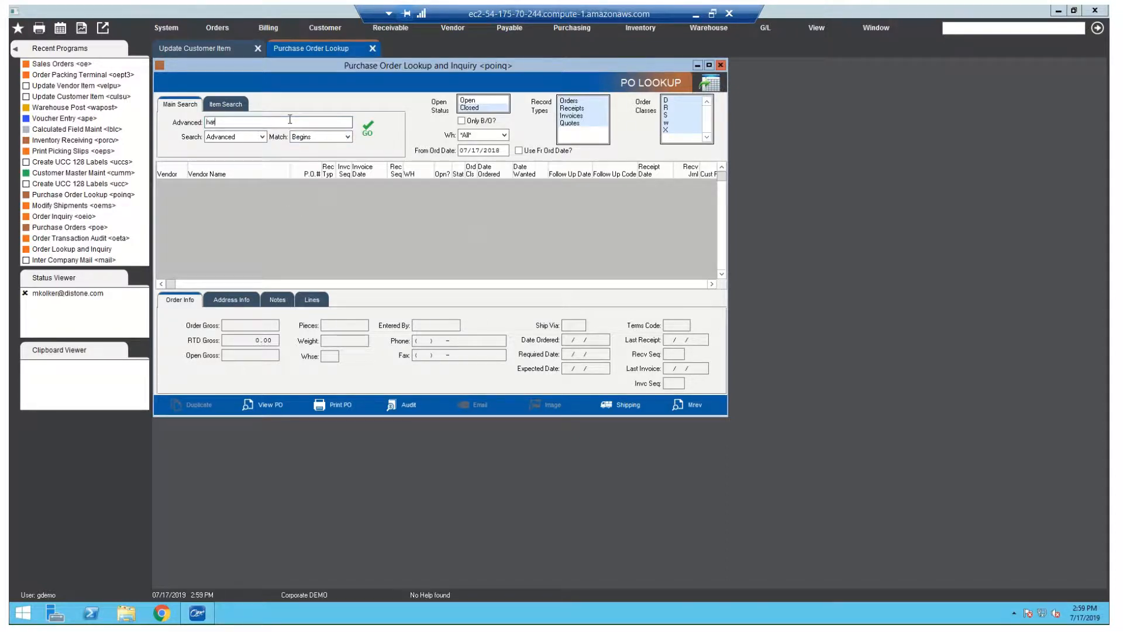
text(per)
key(Return)
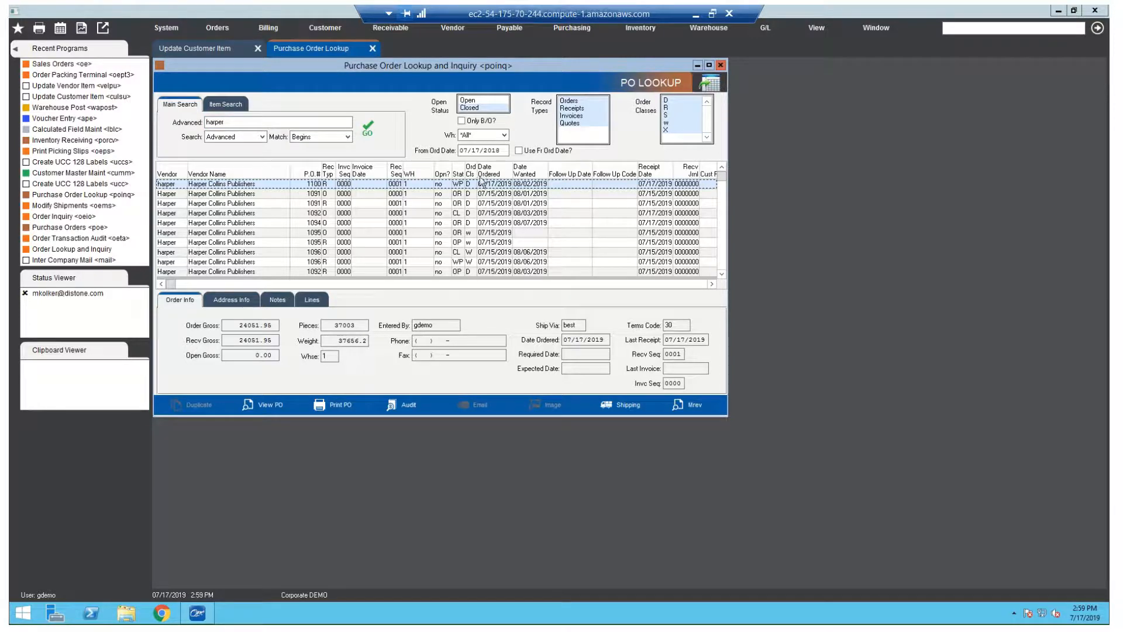
- Rerun the harper search once with only open records and once with only closed records
click(472, 101)
click(473, 107)
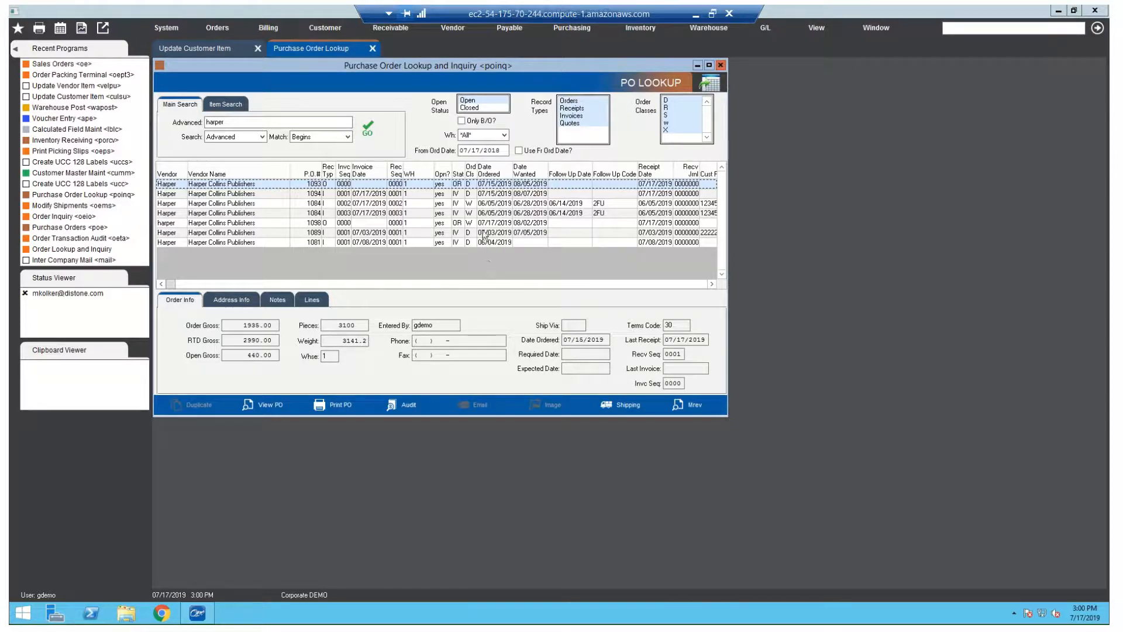
click(468, 108)
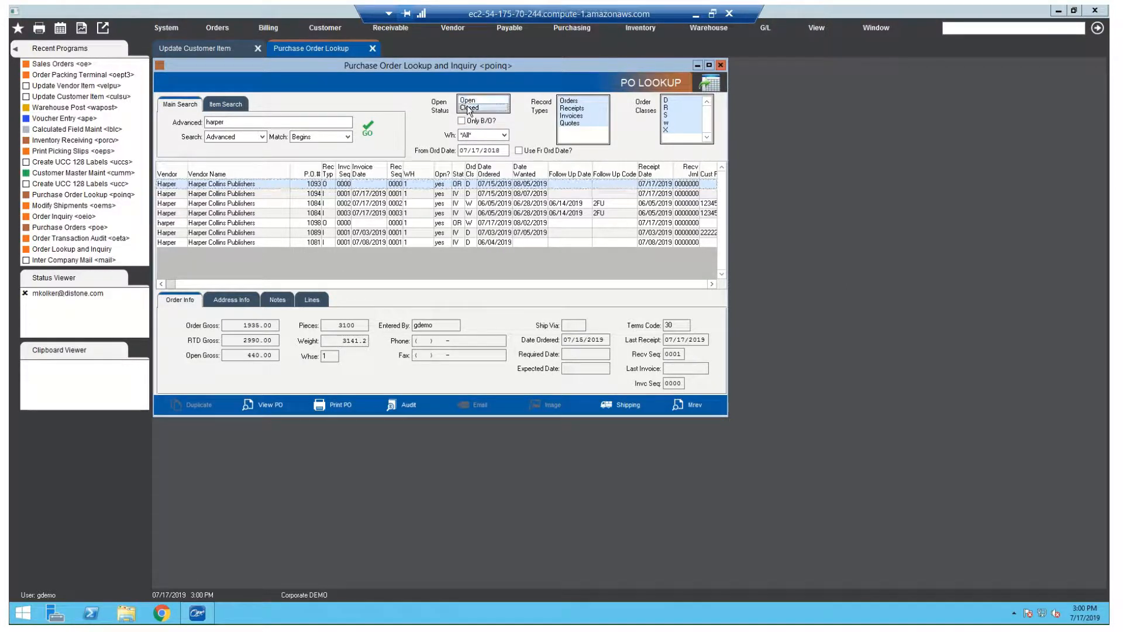
click(365, 128)
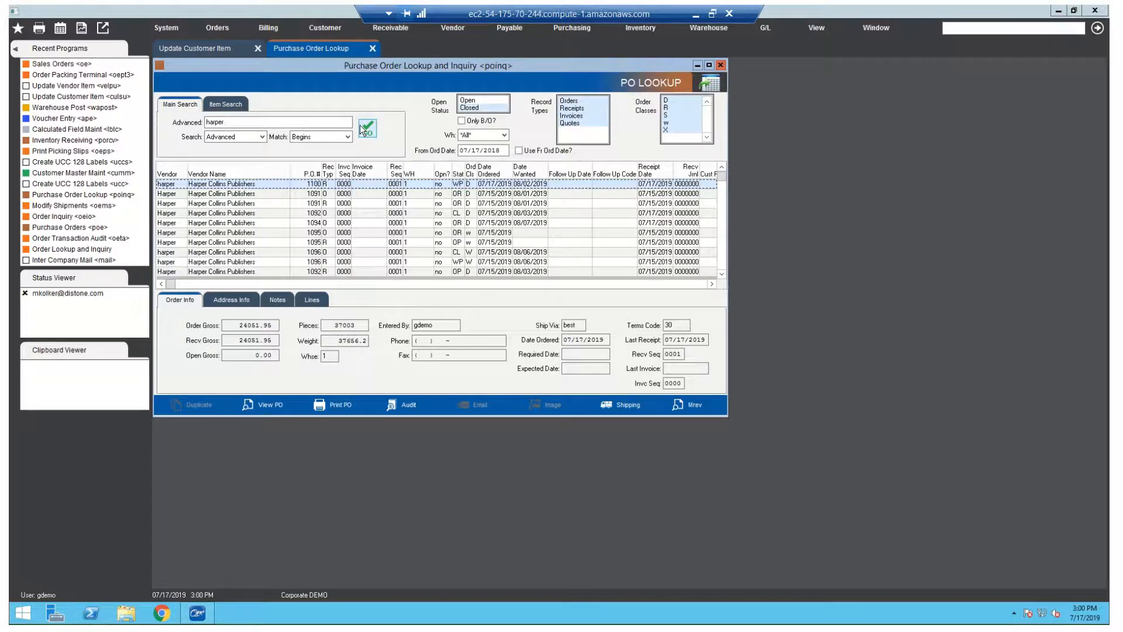
- Search harper records with both Open and Closed statuses selected, and sort the results by P.O. number in descending order
click(475, 100)
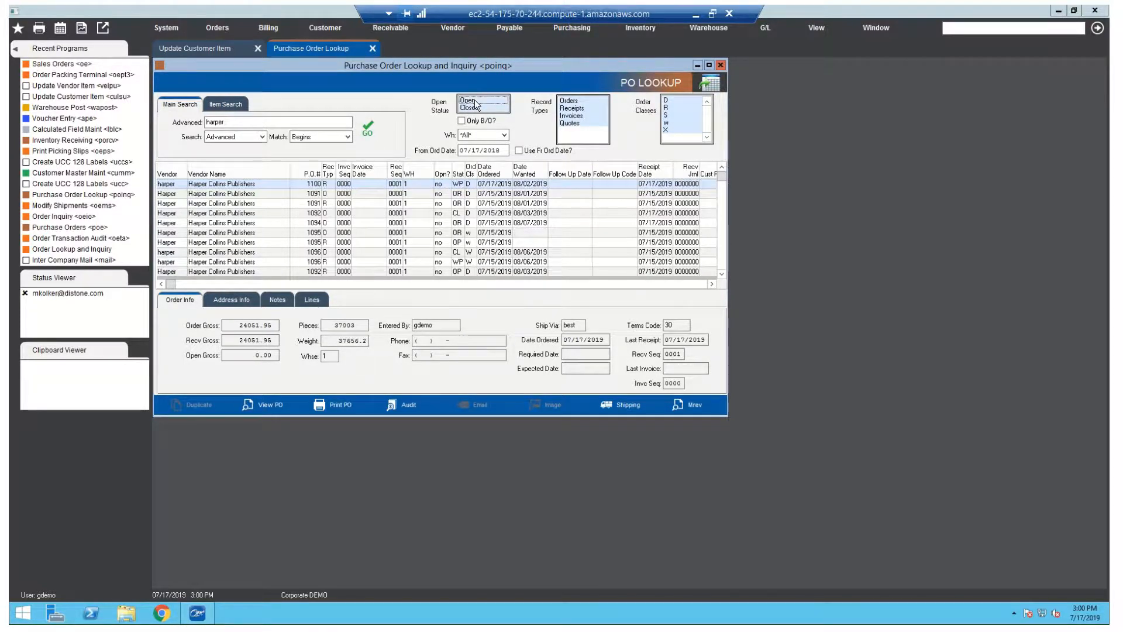
click(367, 130)
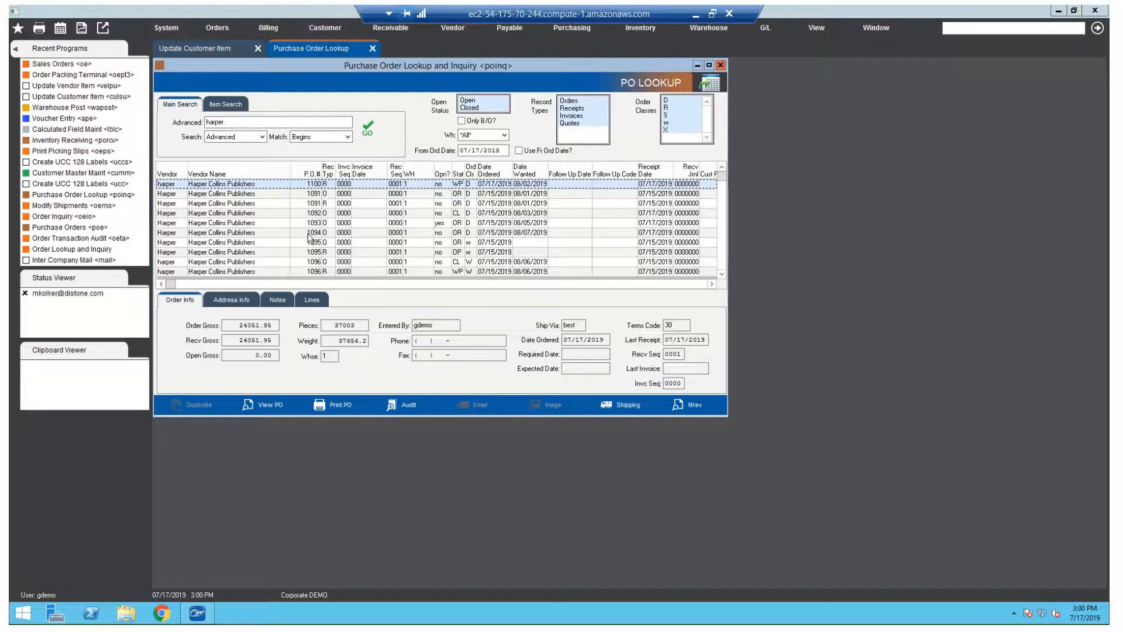
scroll(309, 237, down, 4)
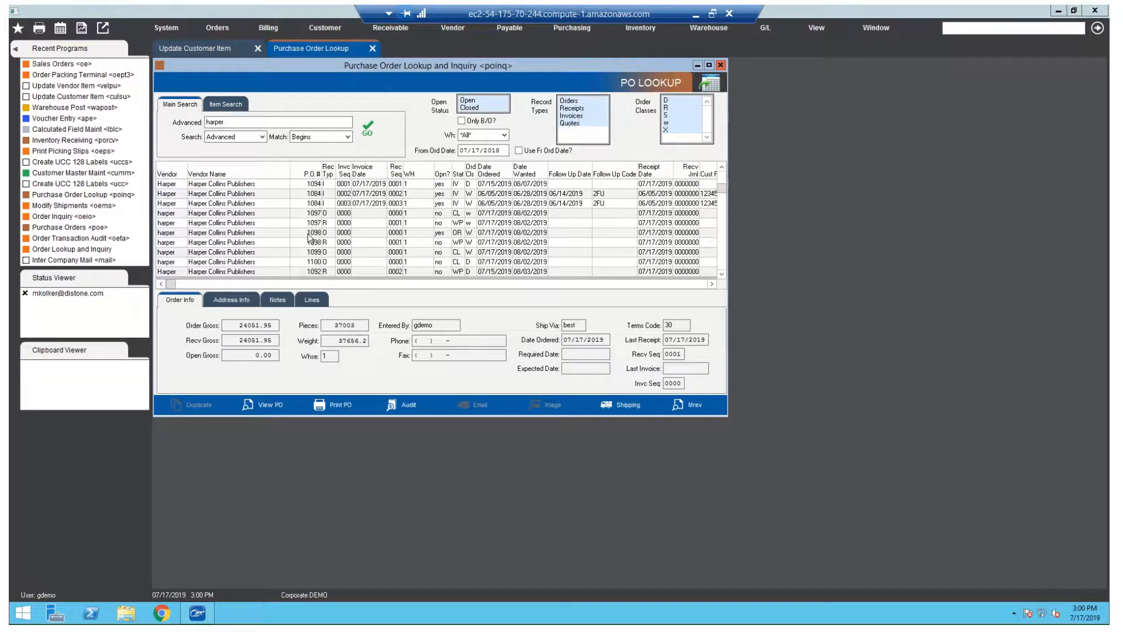
click(310, 175)
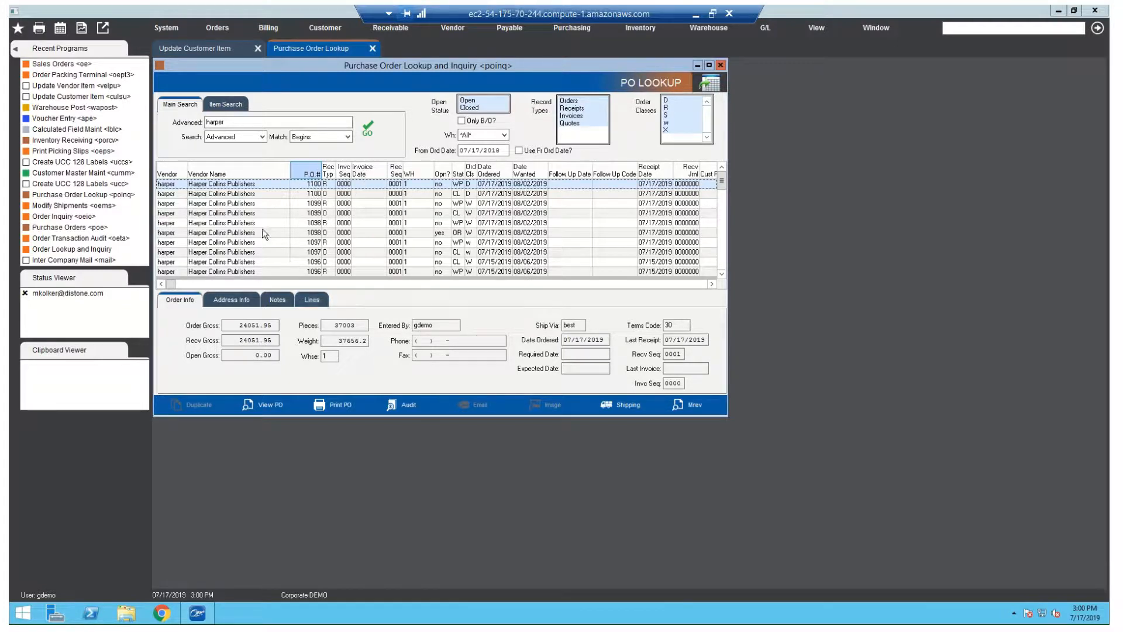
- Send the purchase order results to the clipboard and paste them into Excel starting at cell A1 of the blank workbook
right_click(225, 188)
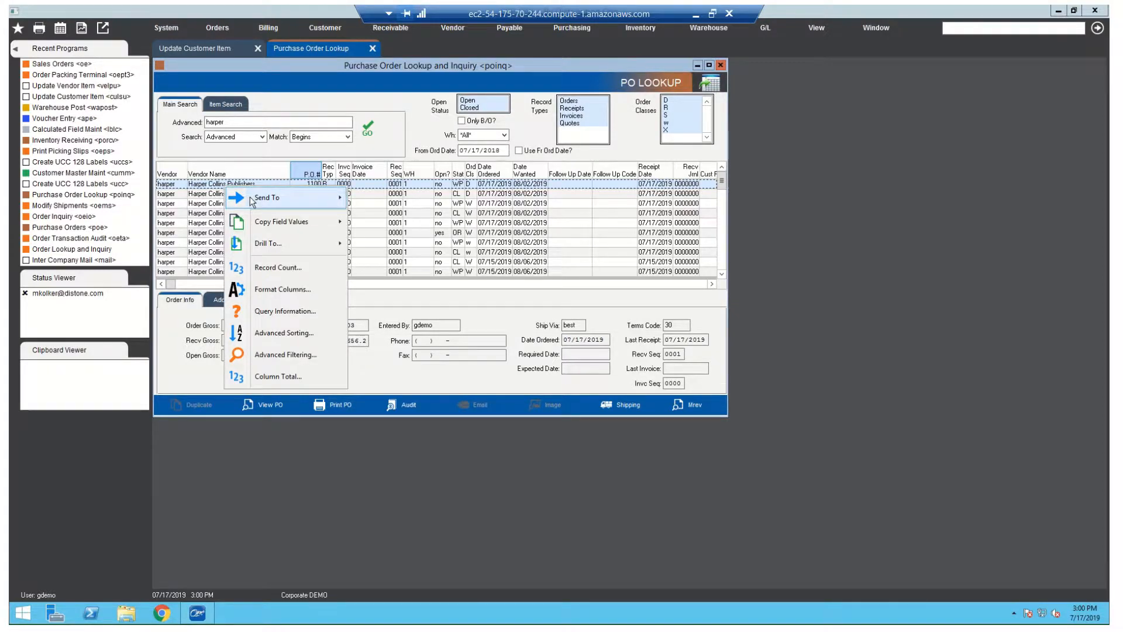
mouse_move(275, 199)
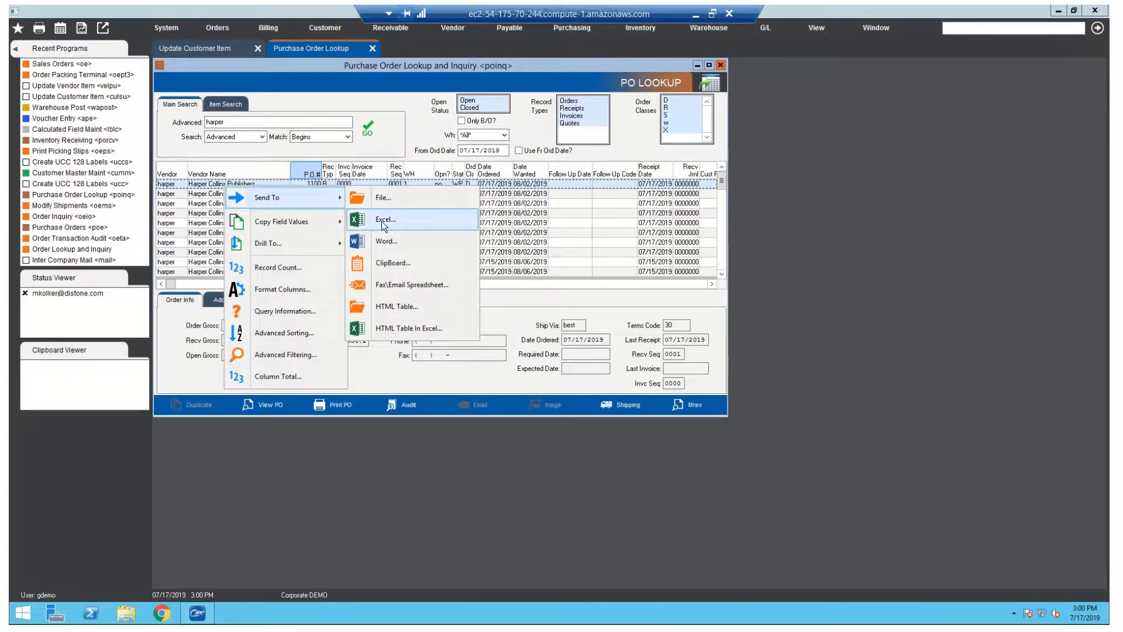
click(384, 263)
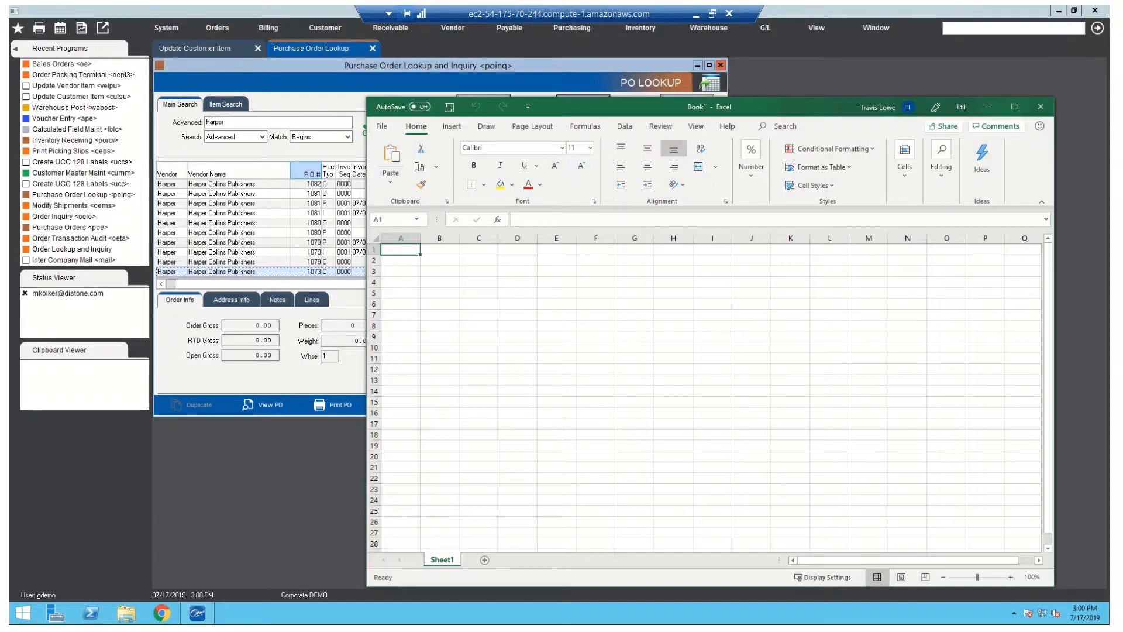
right_click(396, 252)
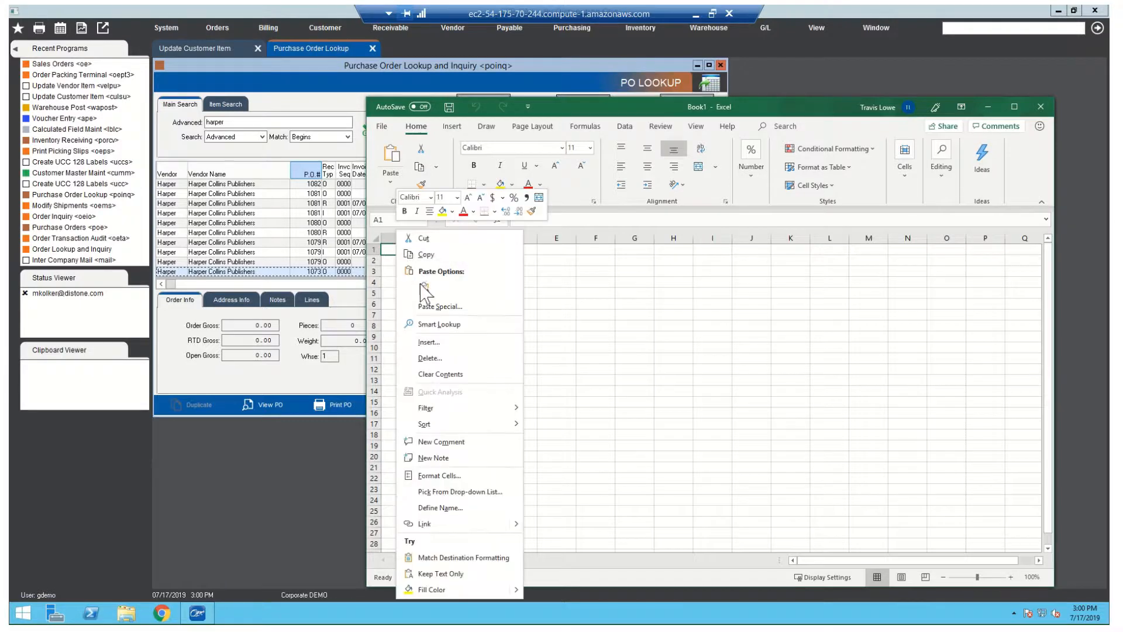
click(425, 286)
scroll(585, 395, down, 7)
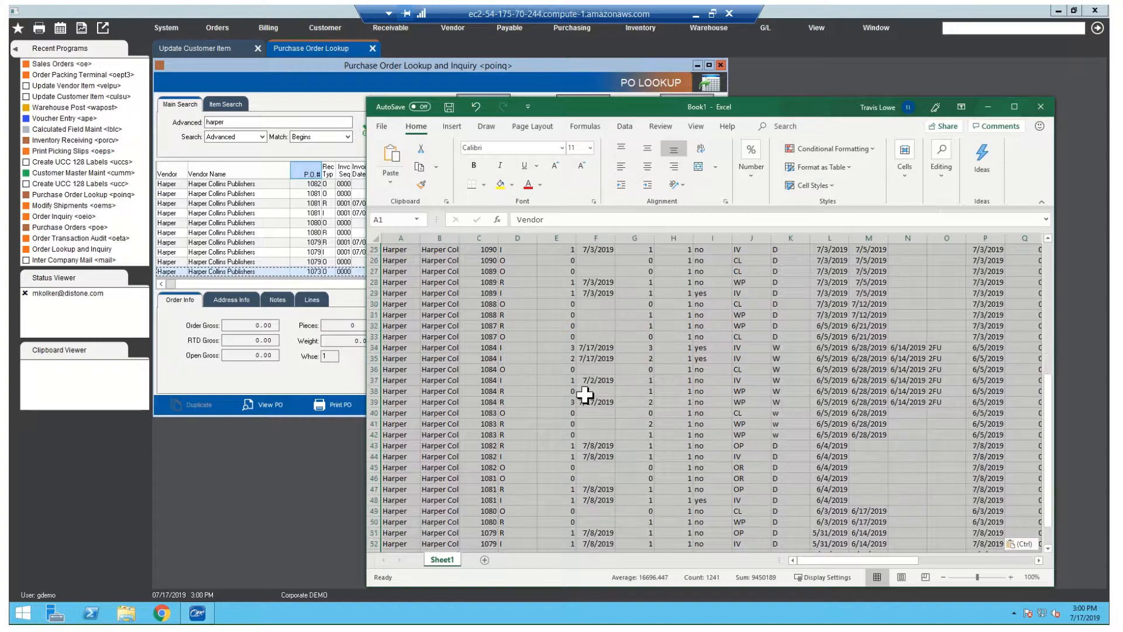
scroll(585, 395, up, 7)
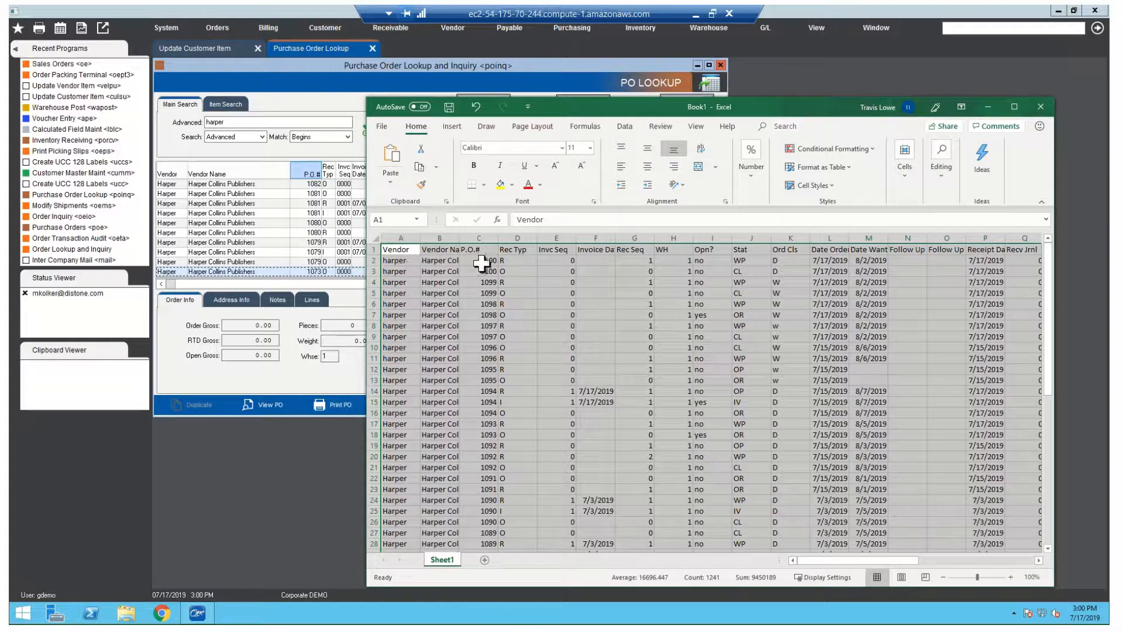
- Examine the first two data rows and the Ord Cls values in K2 and K4, and move the workbook away from the lookup window
drag(375, 261, 374, 271)
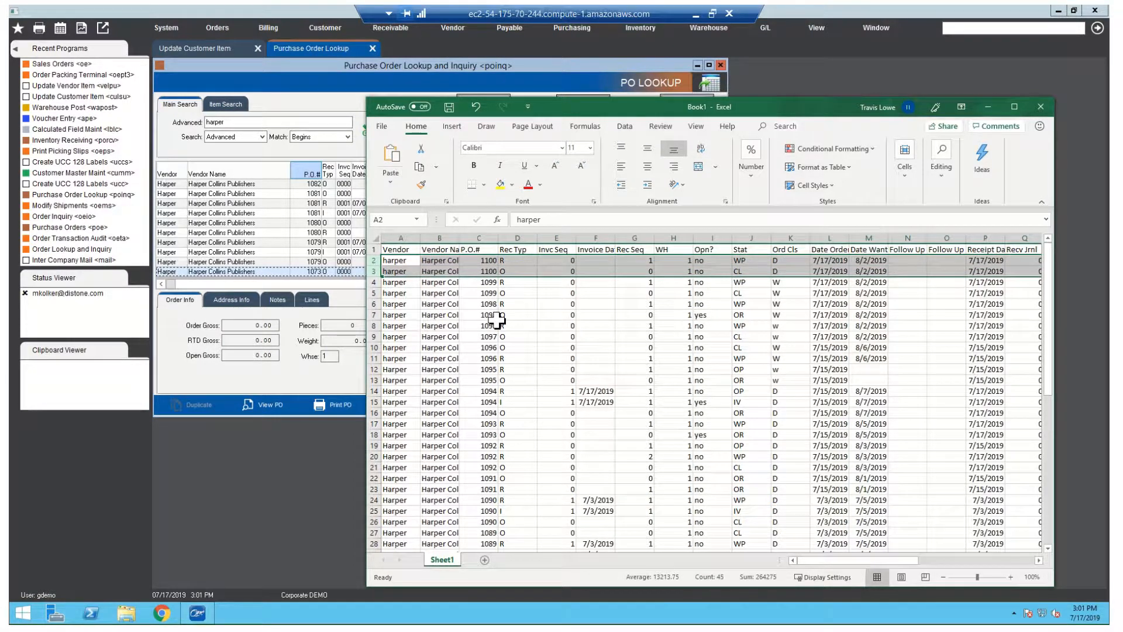
click(792, 263)
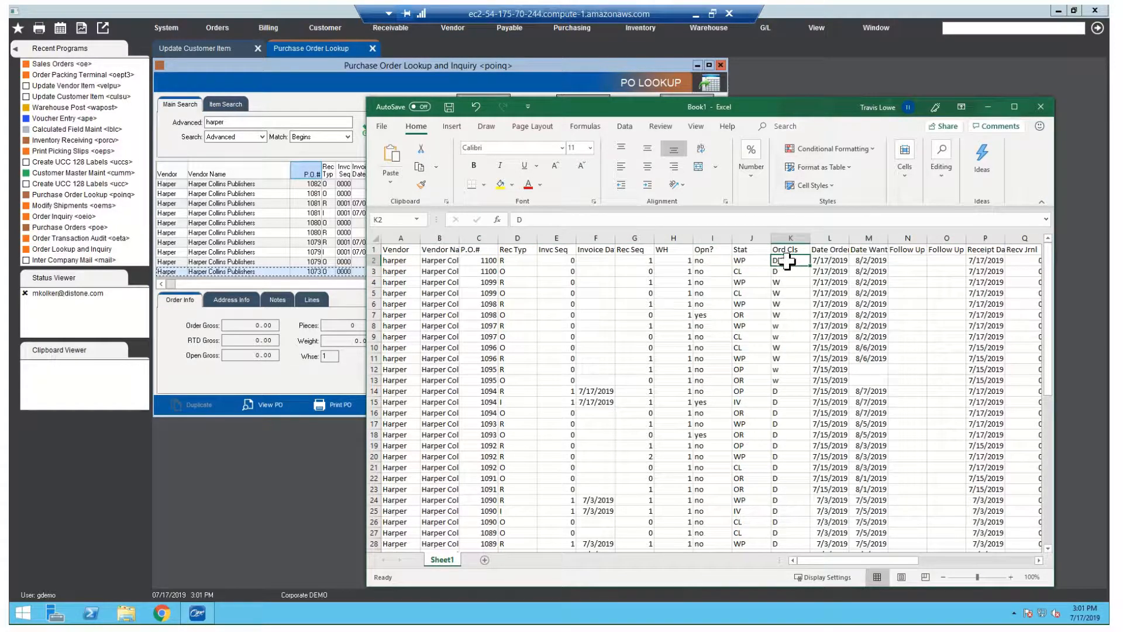
click(794, 285)
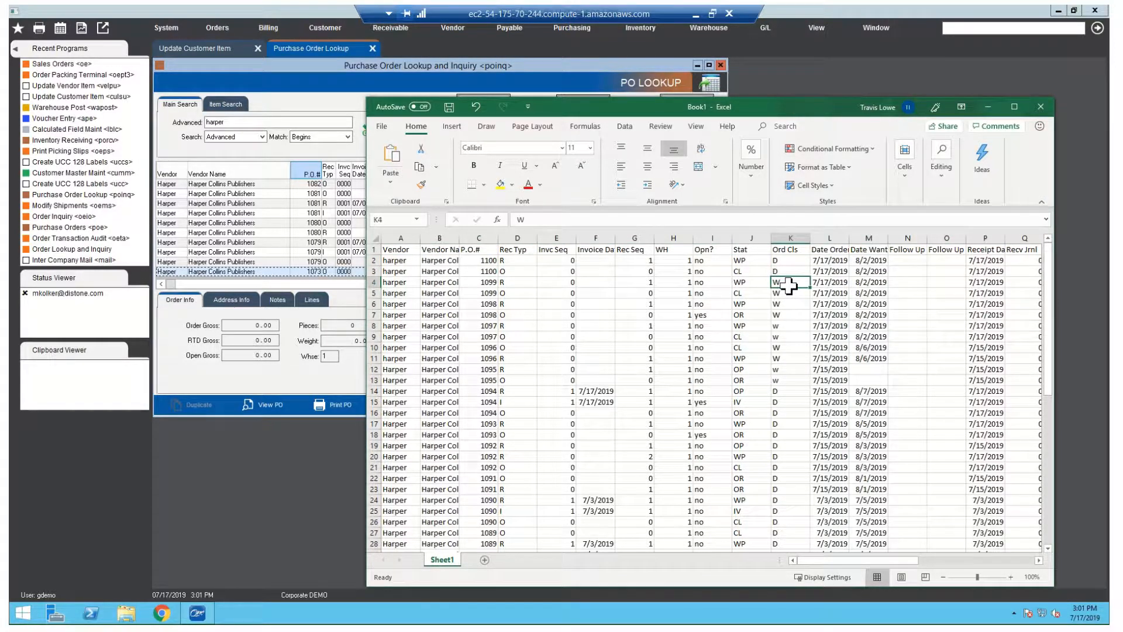
click(1040, 107)
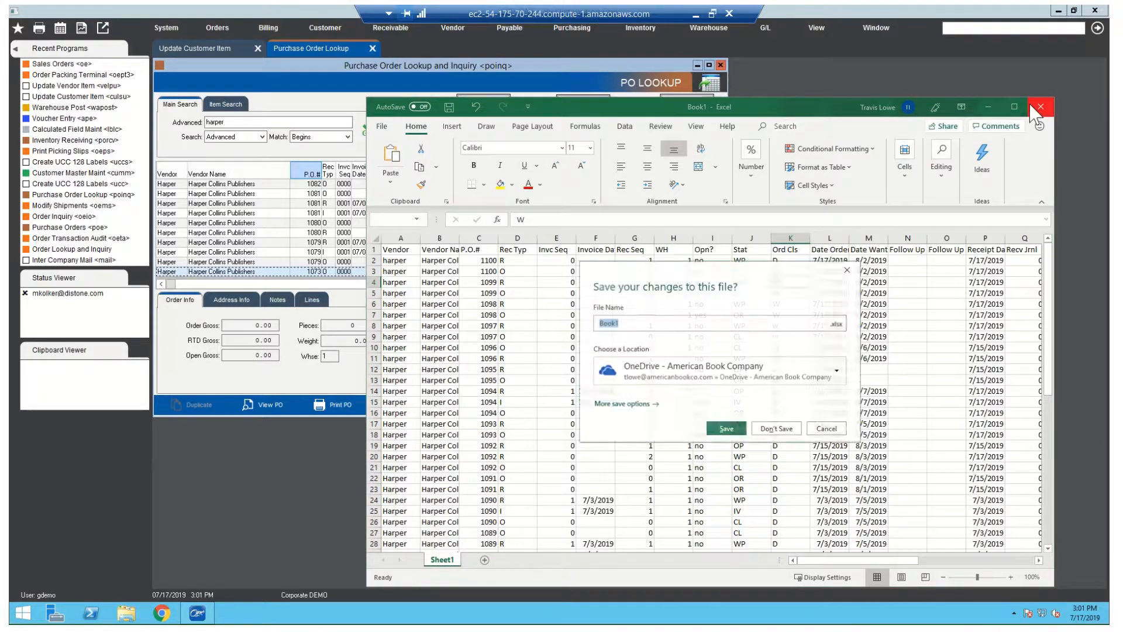
click(828, 431)
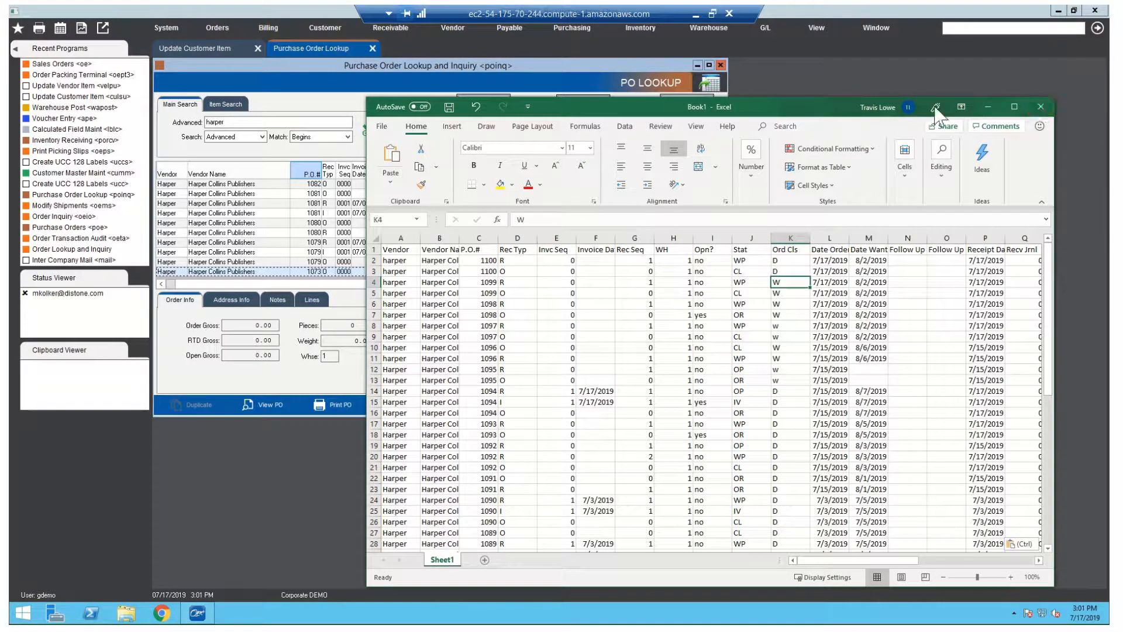
drag(833, 110, 0, 67)
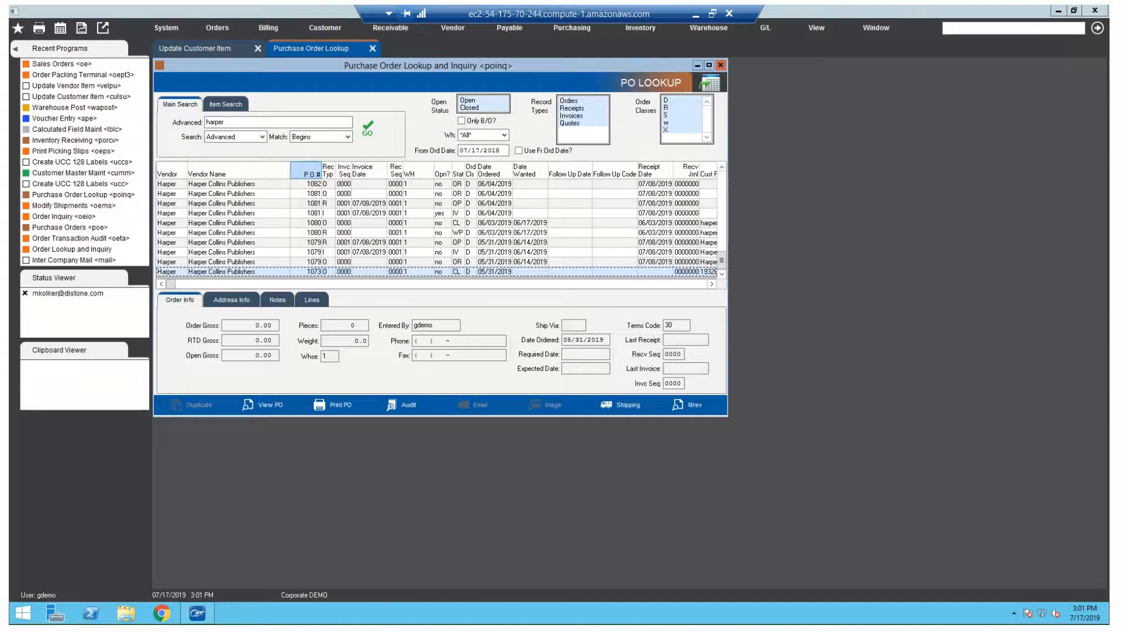
- Close the Update Customer Item program and open Voucher Entry/Modify using the run code ape
click(258, 49)
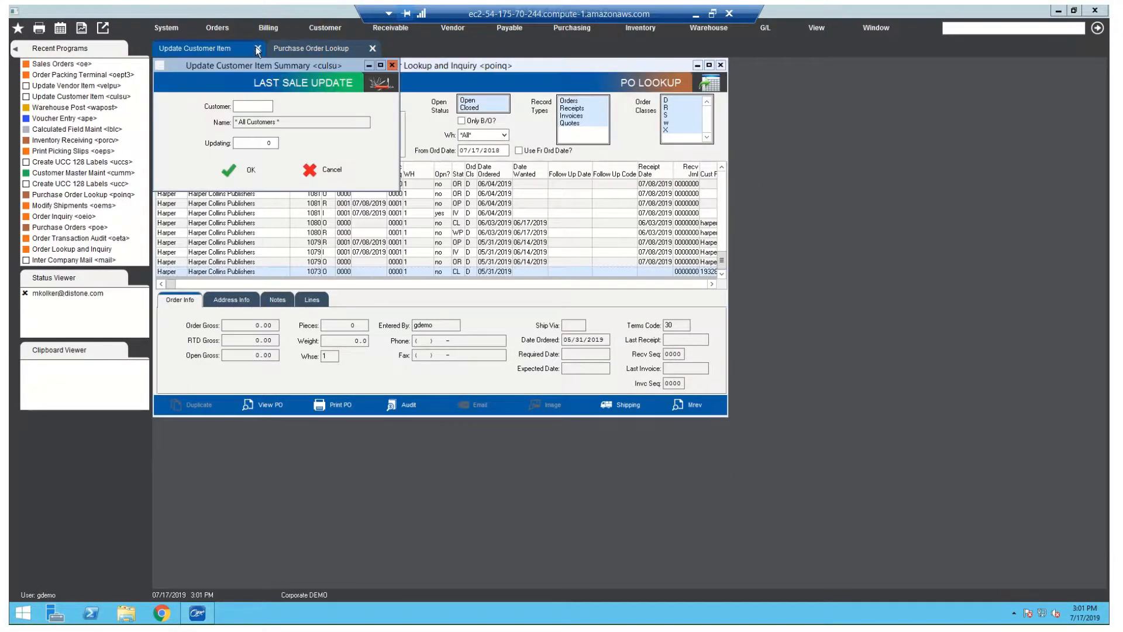
click(258, 49)
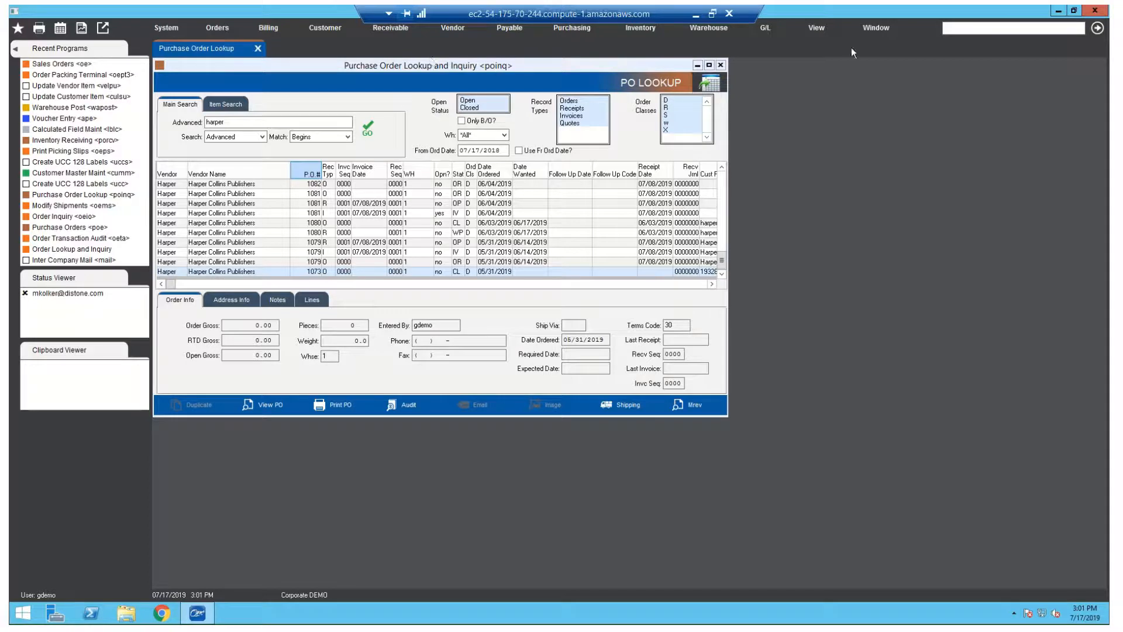
click(965, 28)
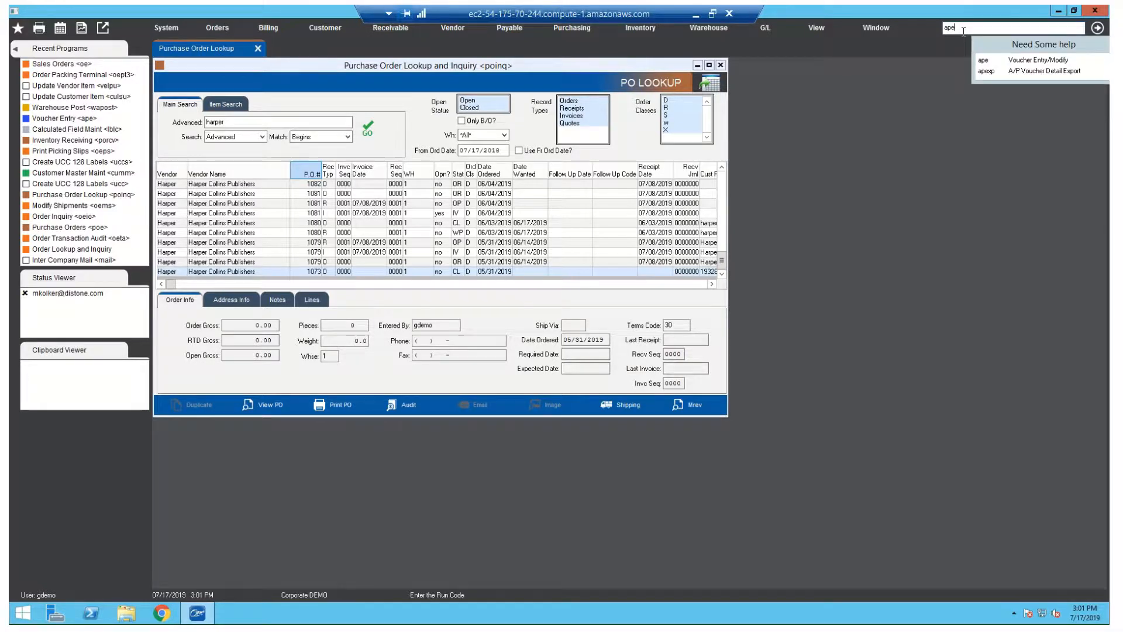
click(1028, 63)
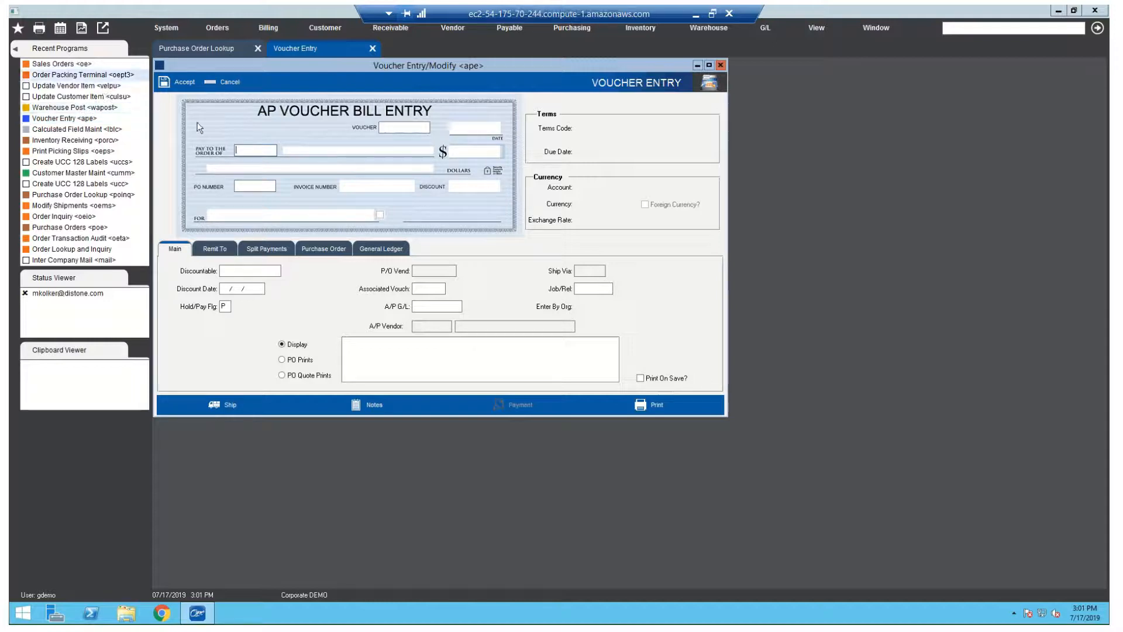
- Collapse and expand the Recent Programs list, and maximize and restore the Voucher Entry window
click(16, 49)
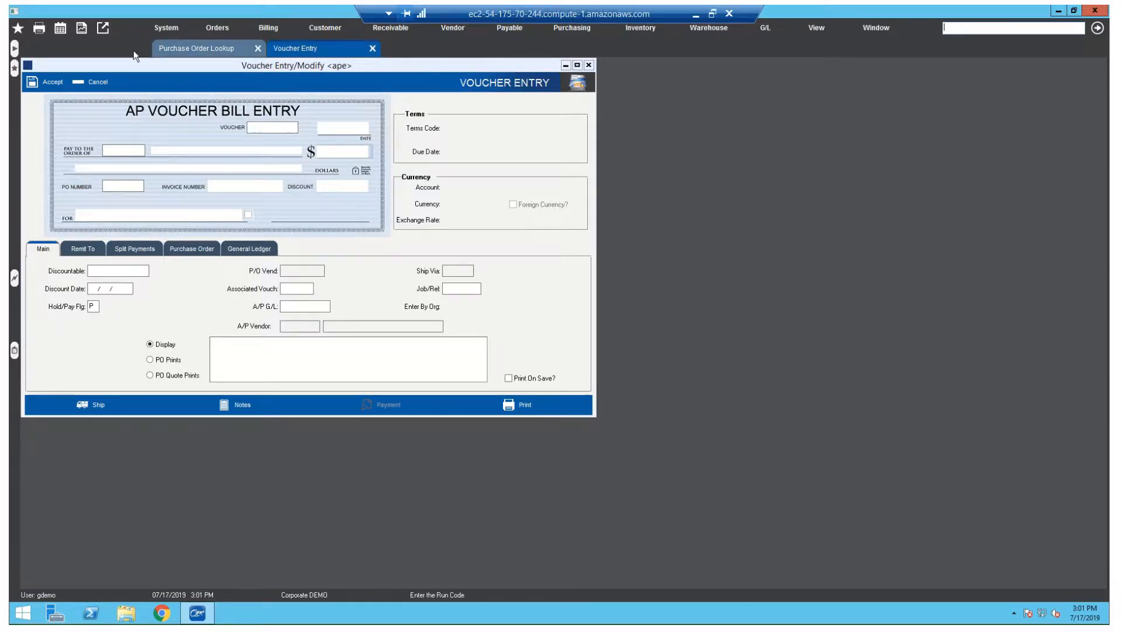
click(16, 49)
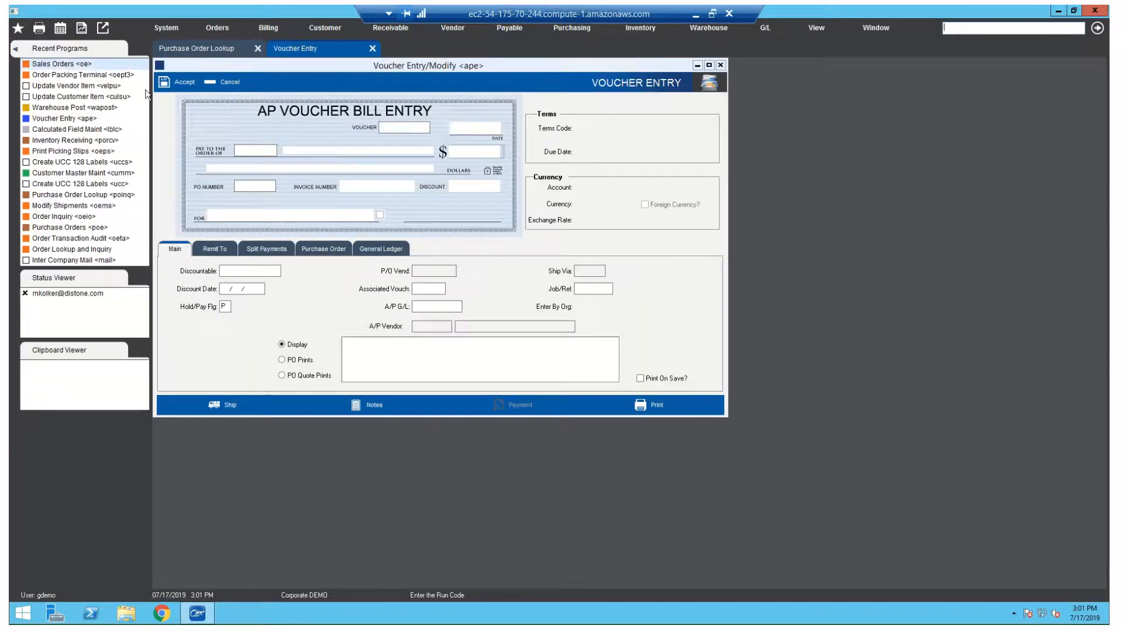
click(708, 65)
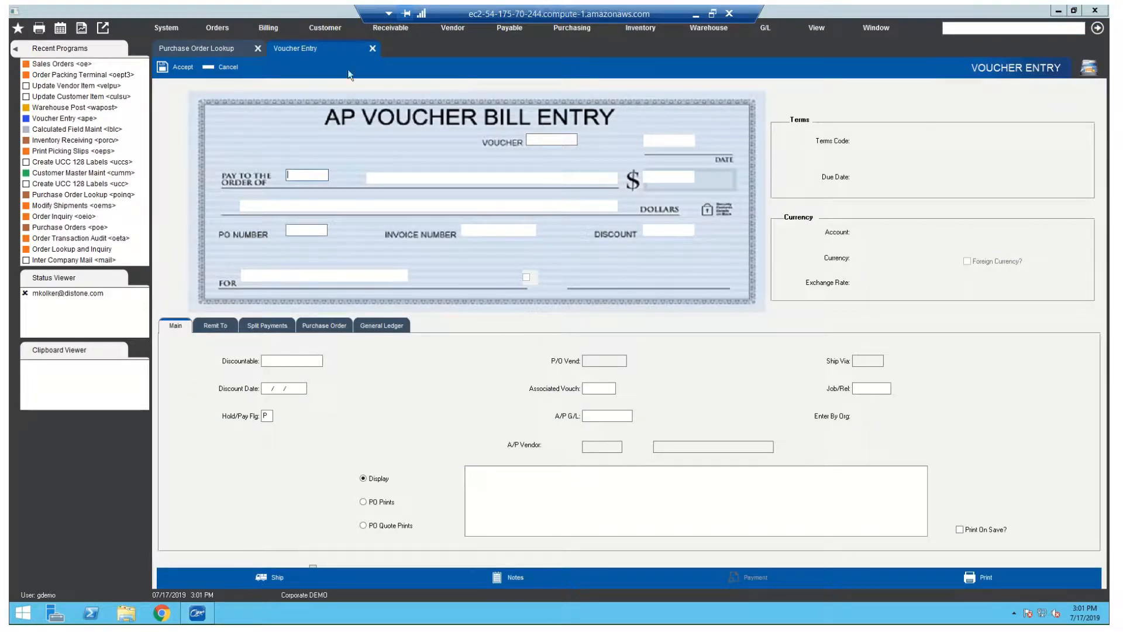
click(373, 49)
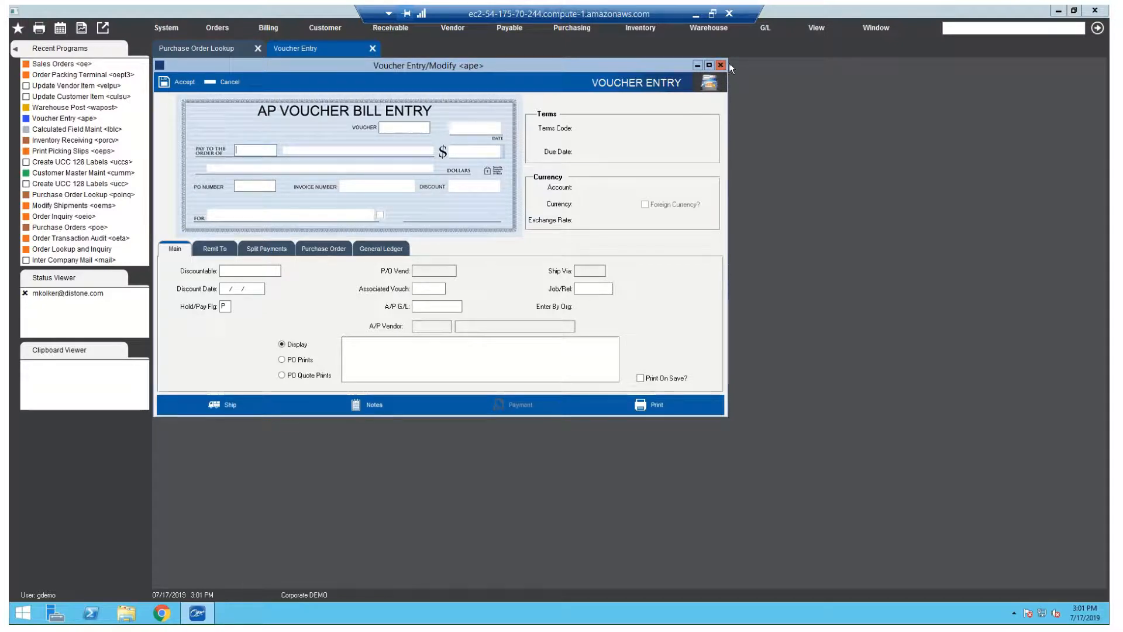
- Close Voucher Entry and reopen it from the recently used programs
click(721, 65)
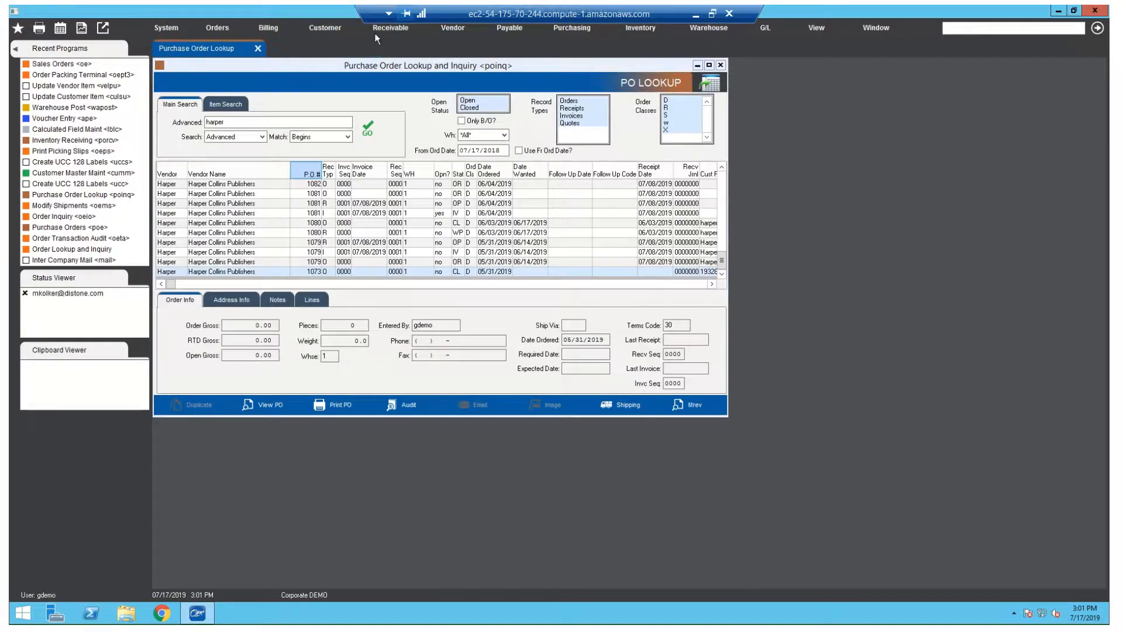
click(57, 119)
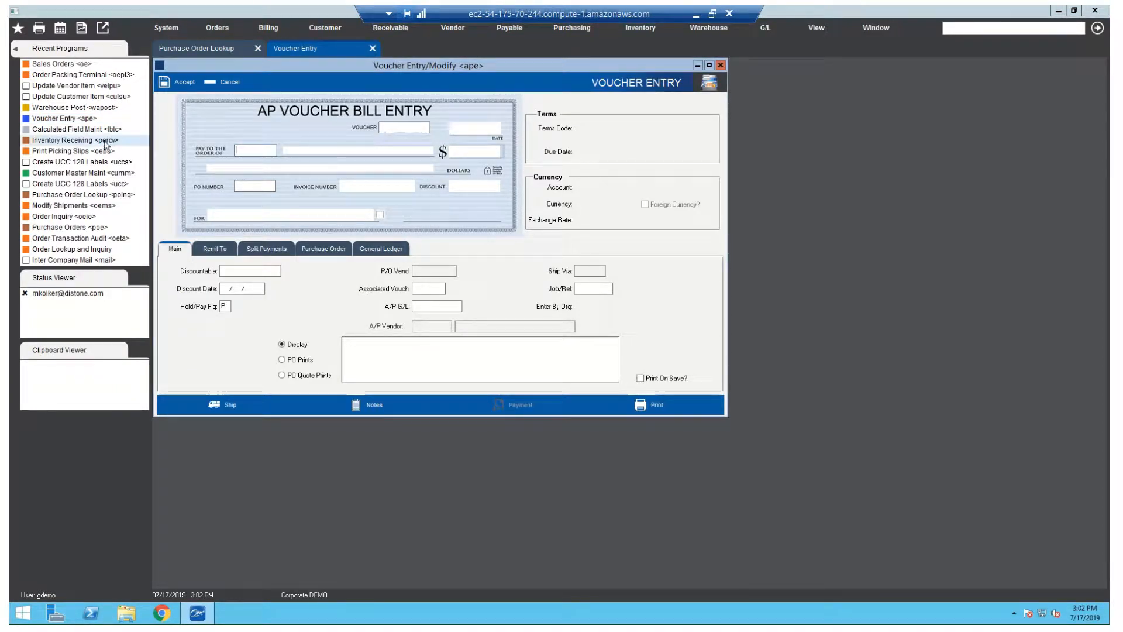
- Find the vendor harper through the Vendor ID lookup, fill it into the voucher, and close Voucher Entry without saving
right_click(268, 150)
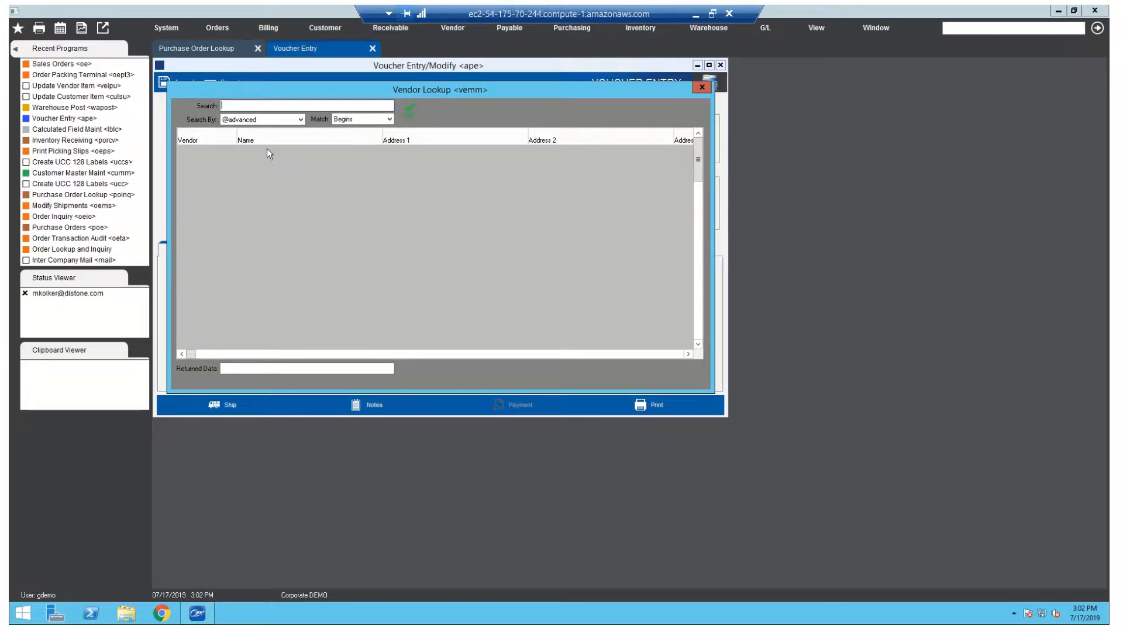
text(harper)
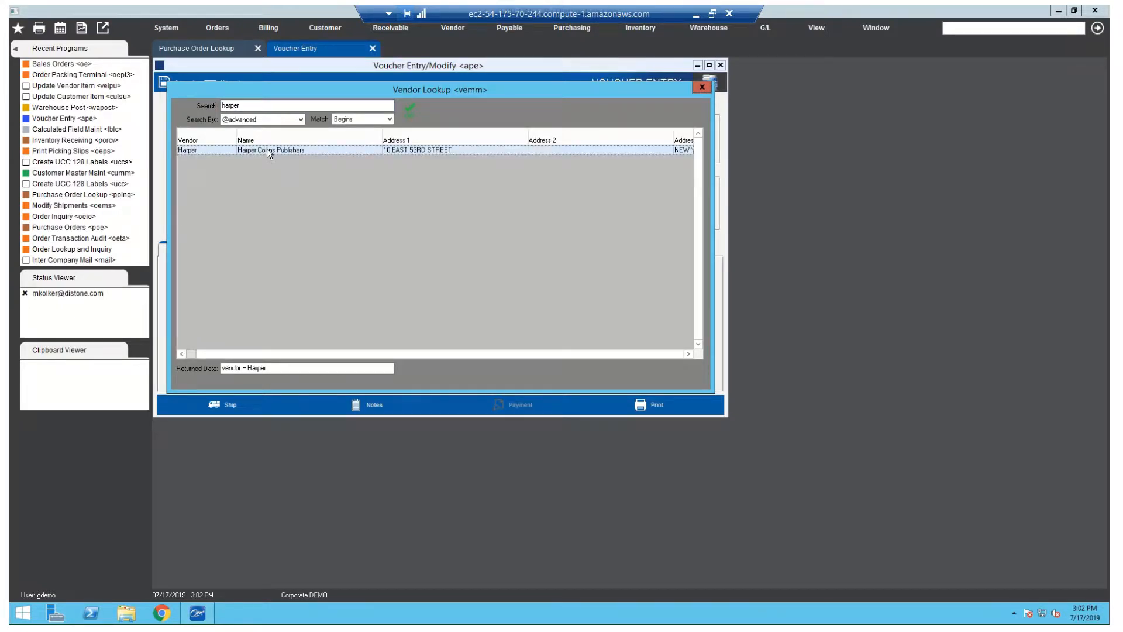
double_click(267, 149)
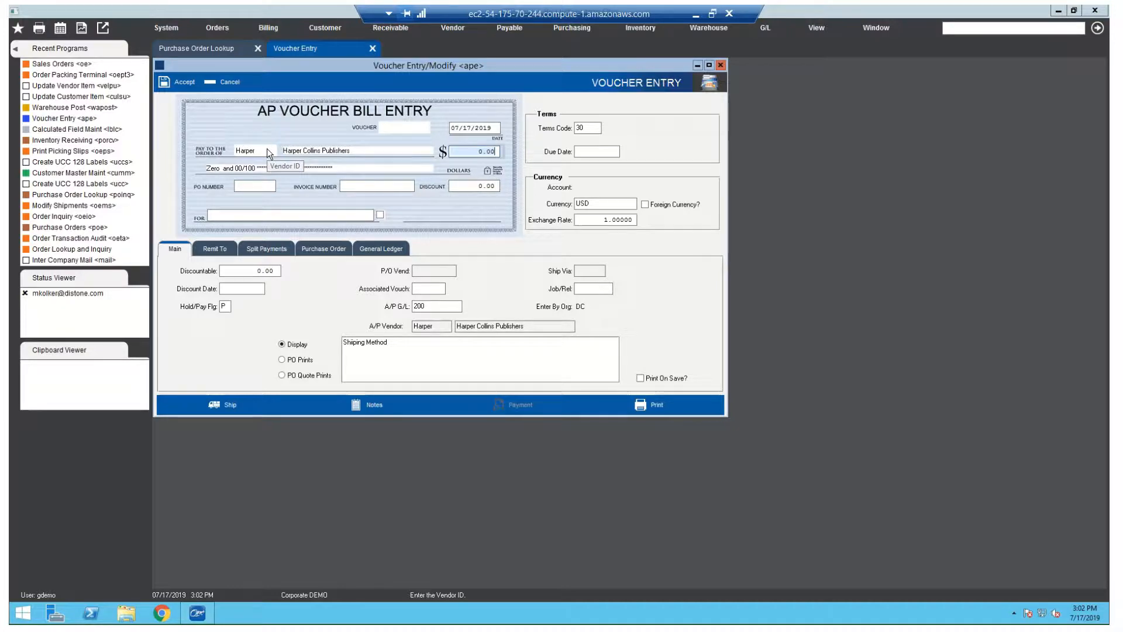
click(372, 49)
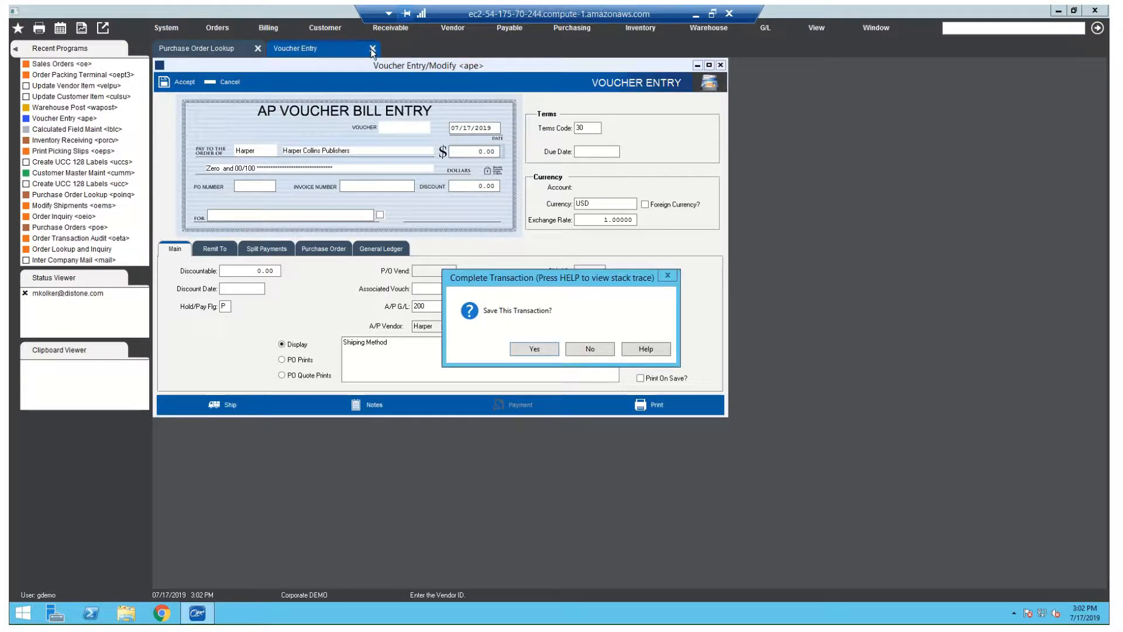
click(584, 351)
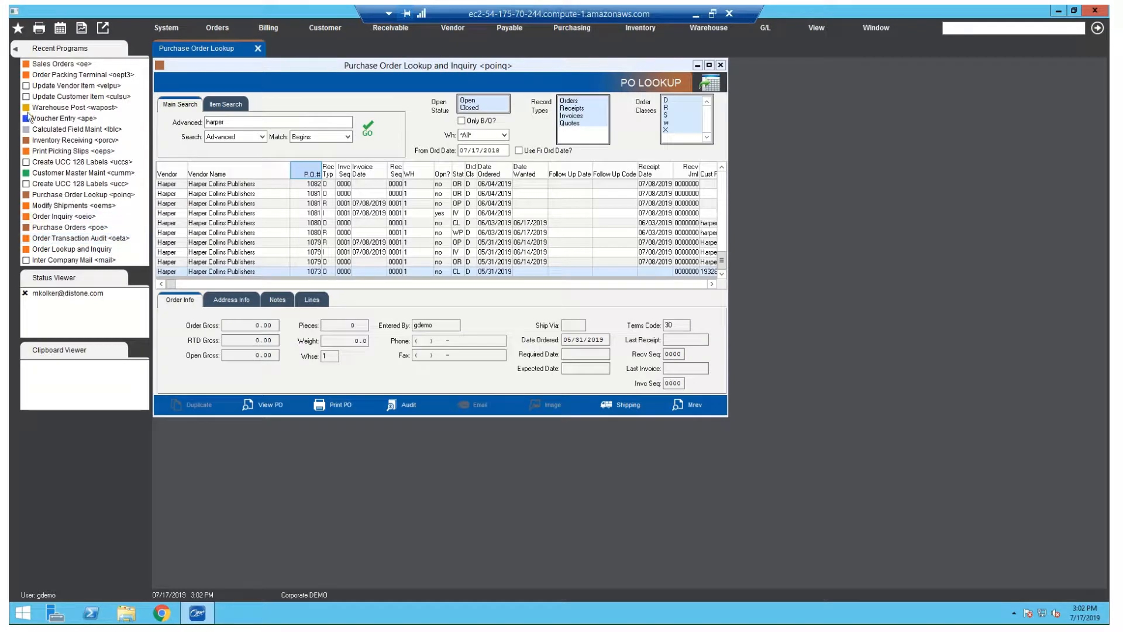
- Reopen Voucher Entry from the recent programs, enter harper as the vendor, and advance through the PO and invoice number fields
click(59, 118)
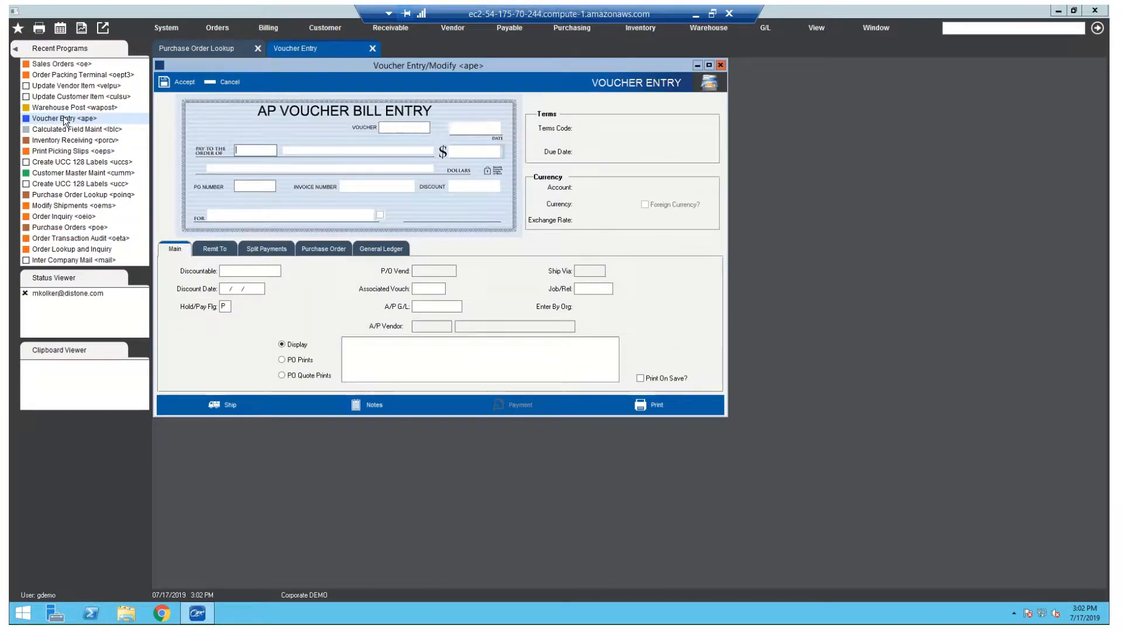
text(harper)
key(Return)
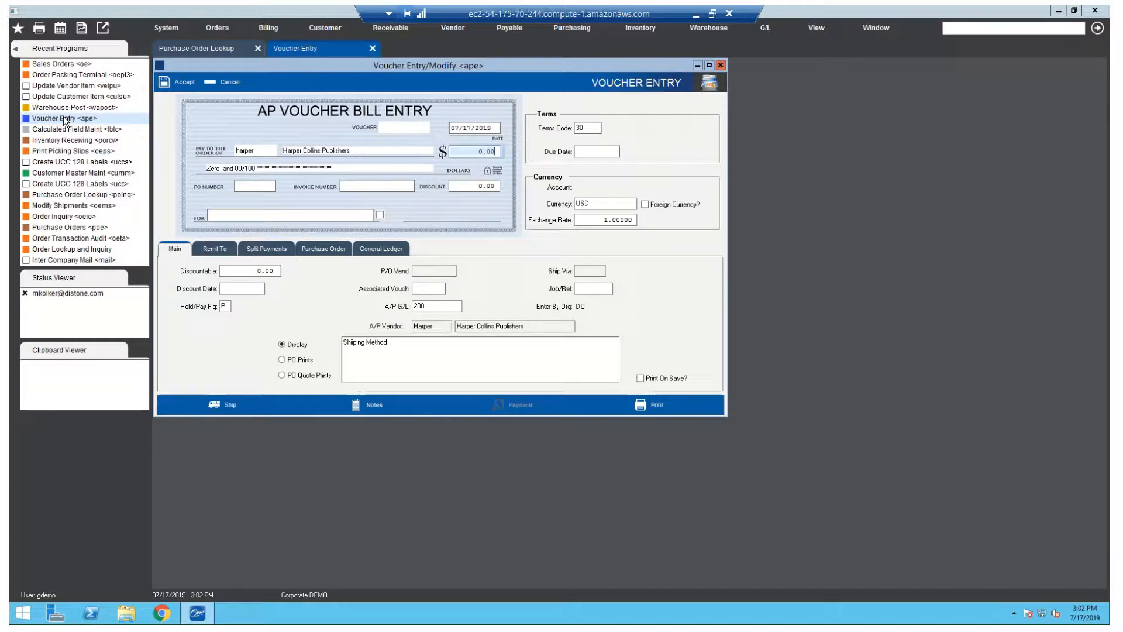
key(Tab)
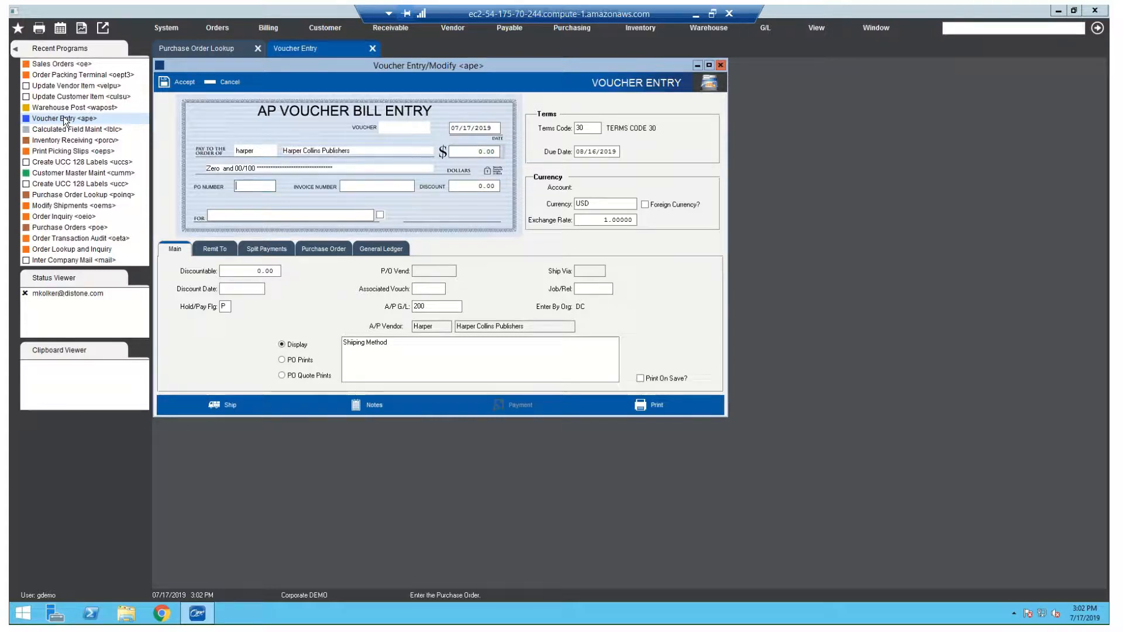
key(Tab)
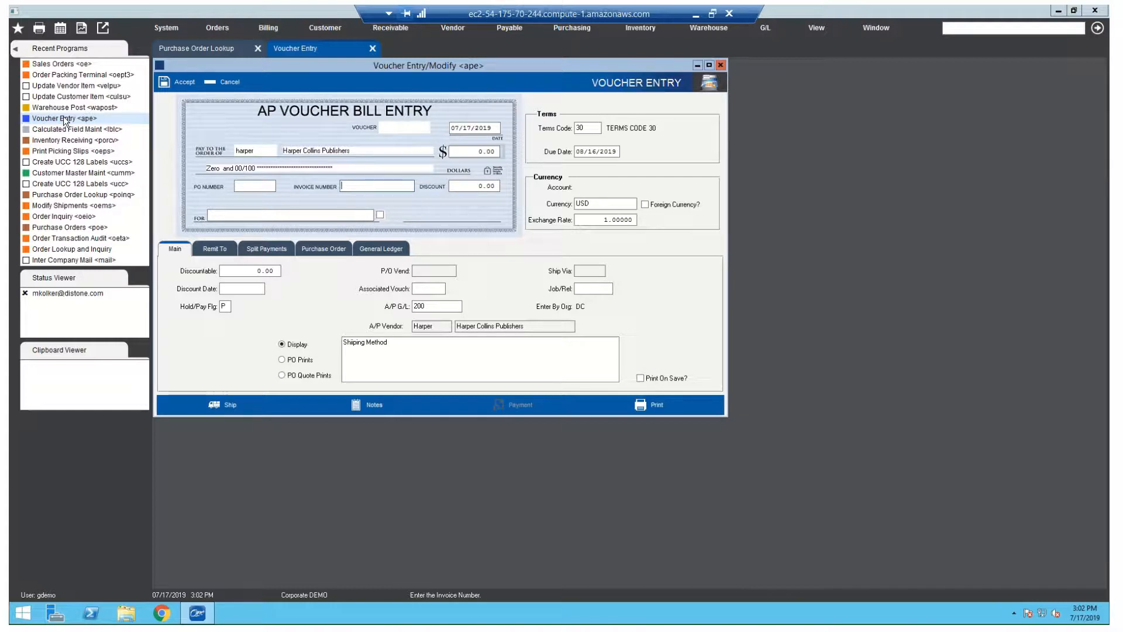
- View both open and closed harper purchase orders in the PO number lookup and close it without choosing one
click(245, 187)
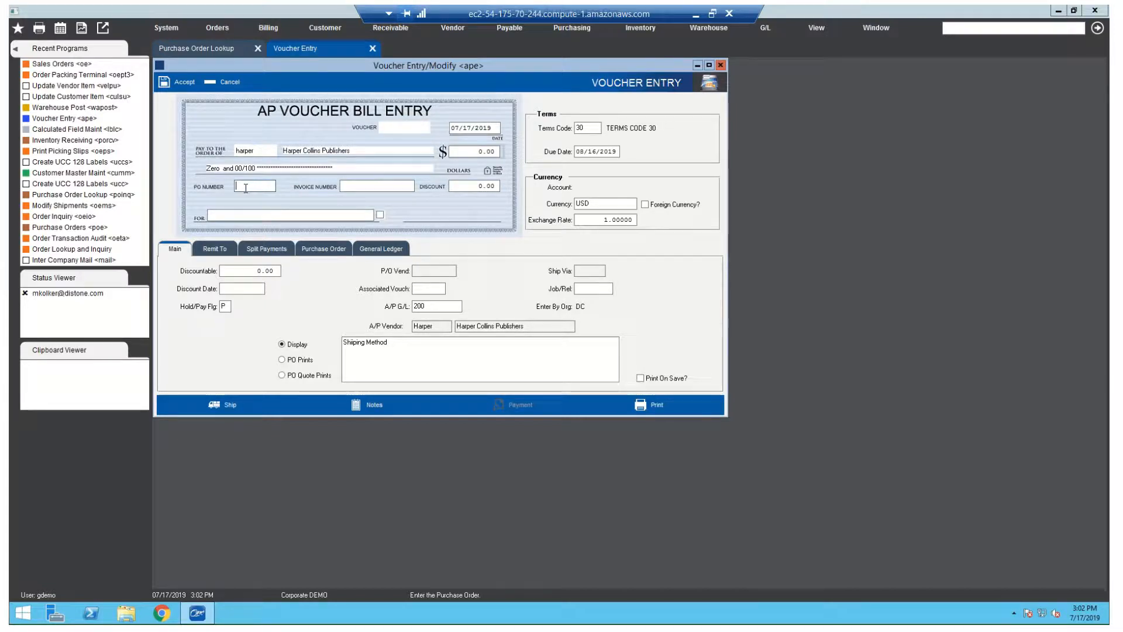
right_click(245, 188)
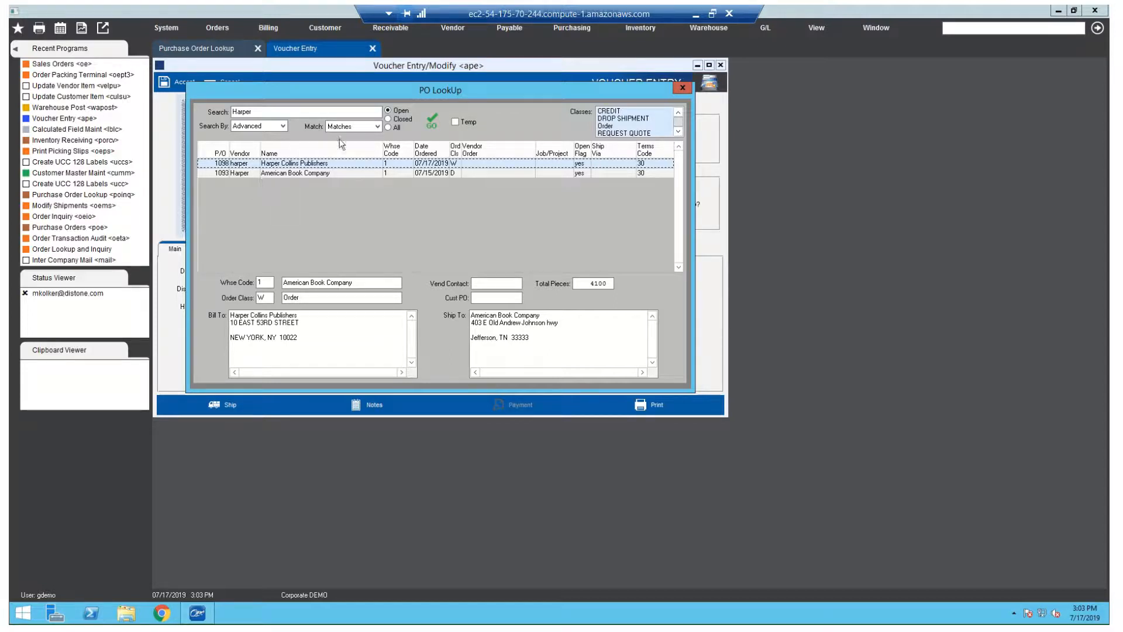
click(394, 127)
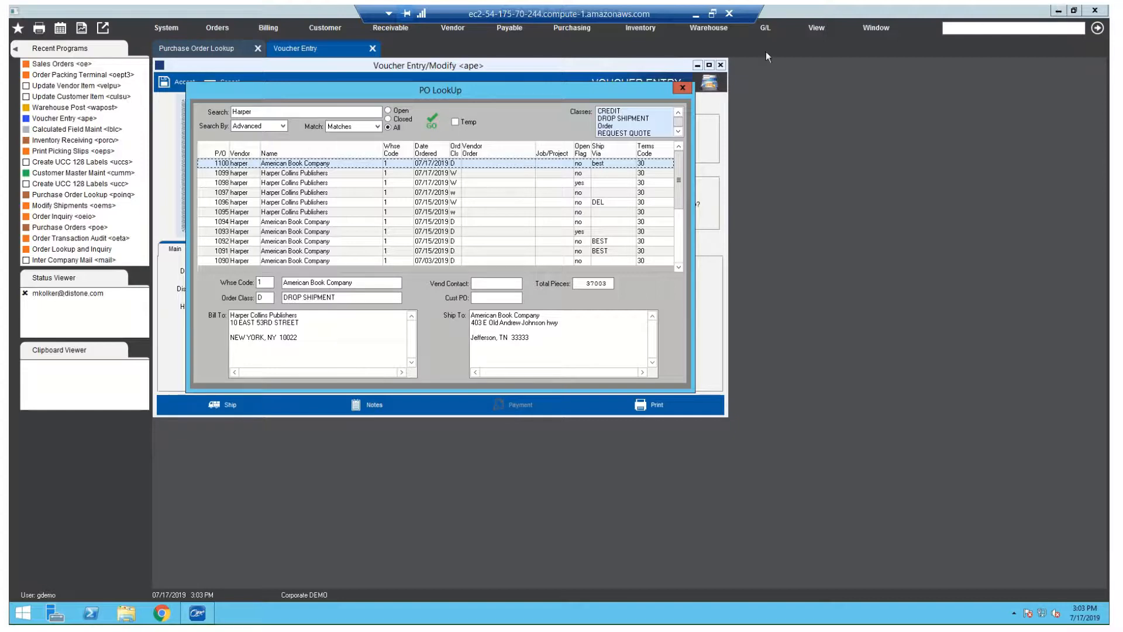
click(682, 87)
- Minimize the ERP, open po1100.pdf from the desktop, examine its title and PO number, and close it
click(1058, 10)
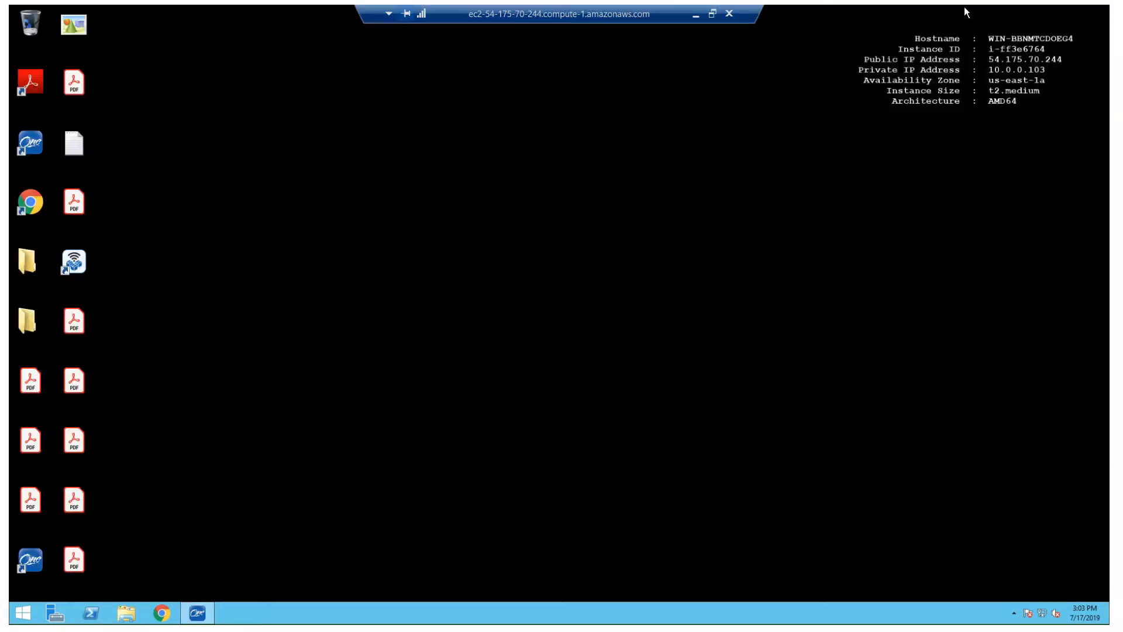
double_click(74, 559)
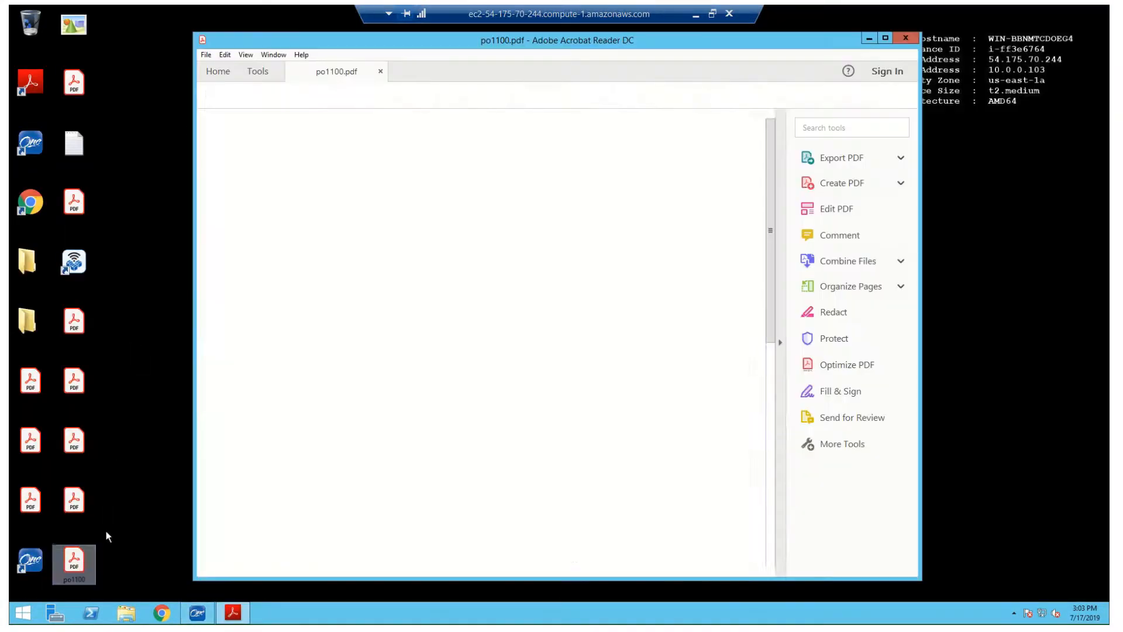
drag(529, 125, 645, 126)
click(624, 143)
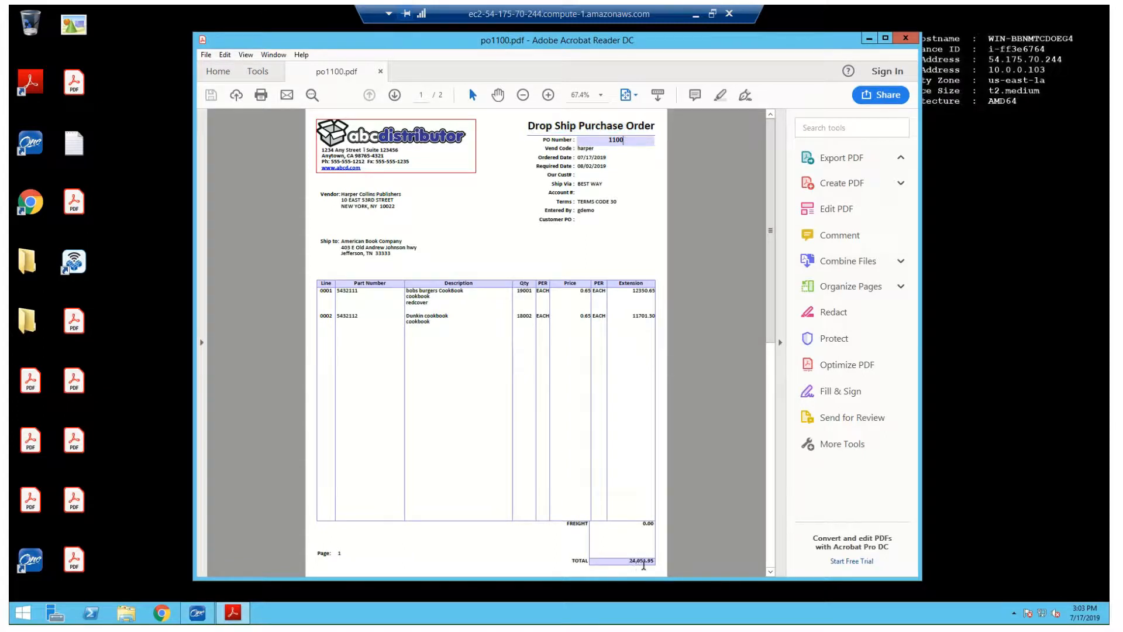
drag(528, 125, 653, 127)
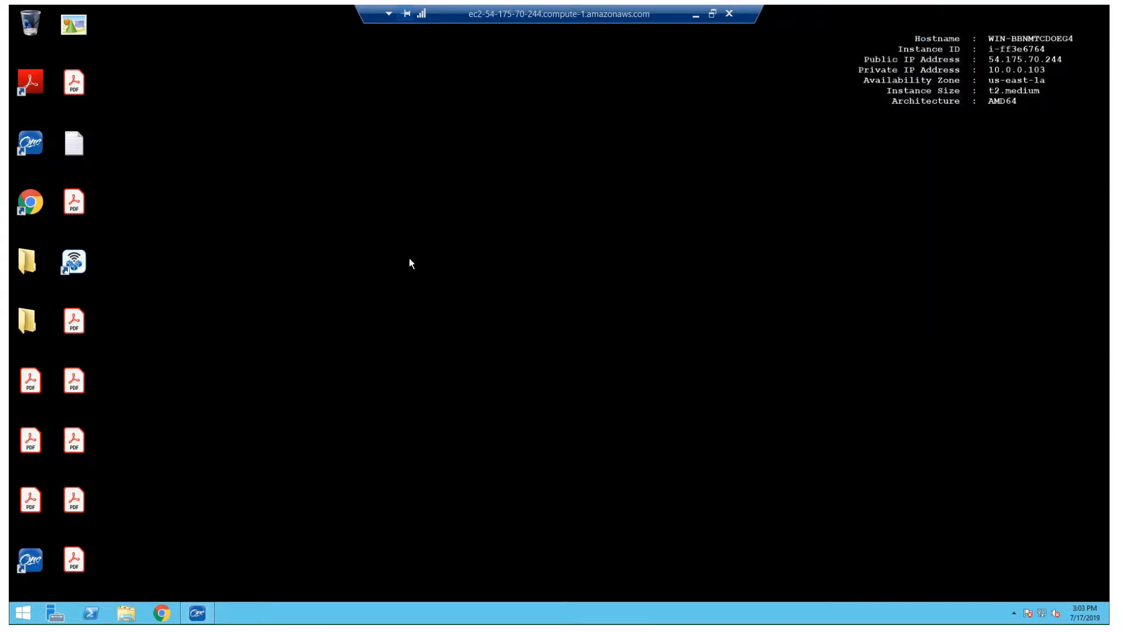
click(905, 37)
- Open po1099.pdf from the desktop, examine its document title, and close it
double_click(74, 498)
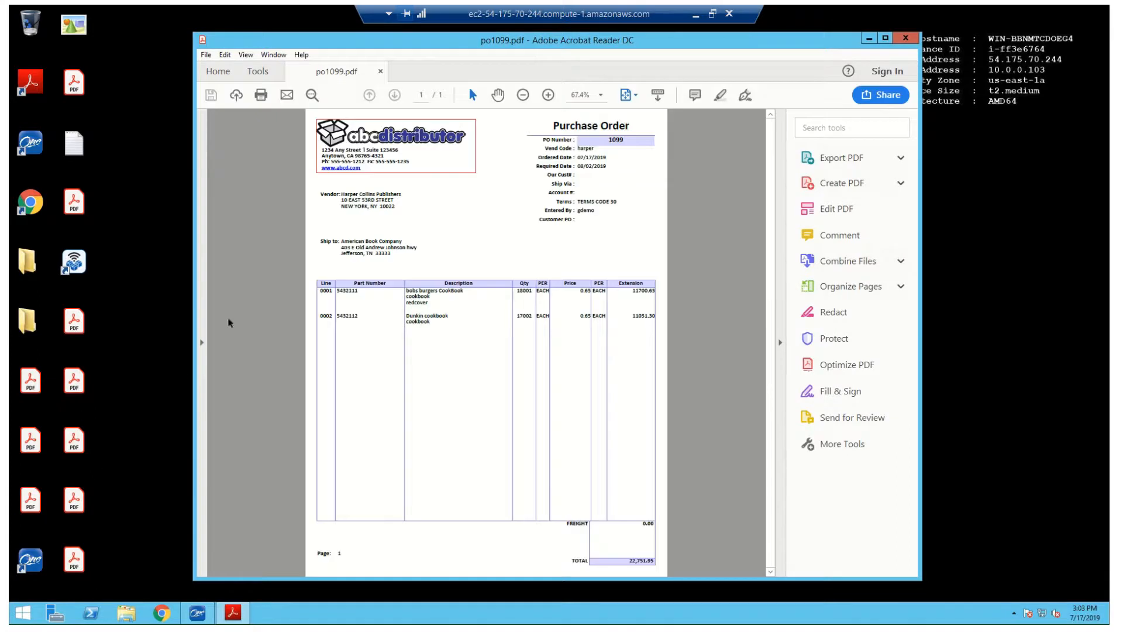
drag(549, 127, 631, 129)
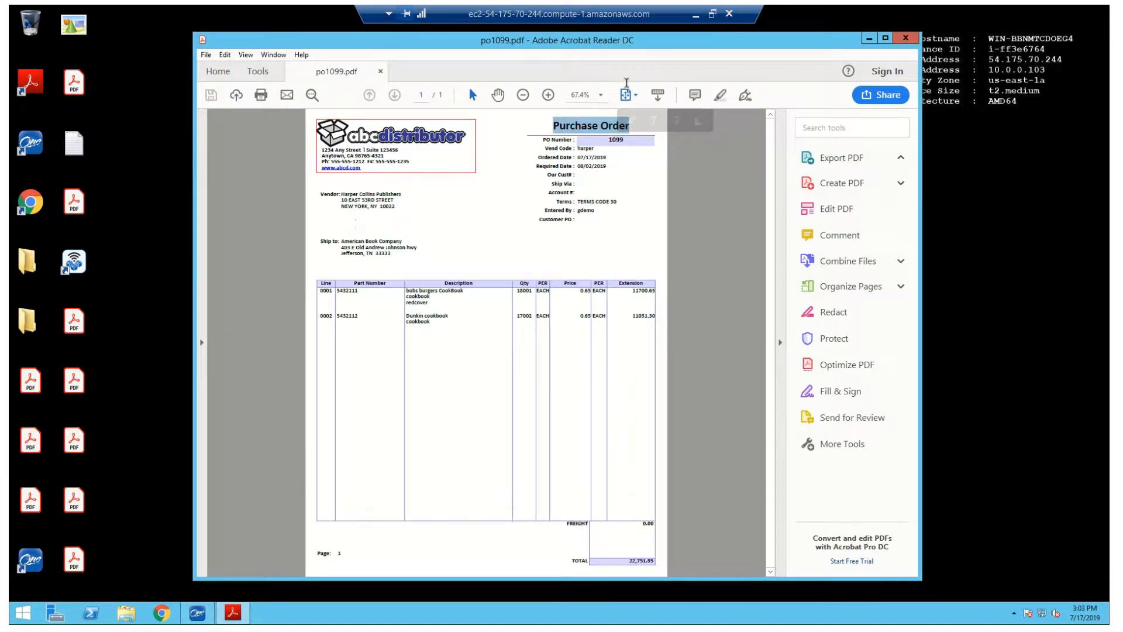
click(908, 36)
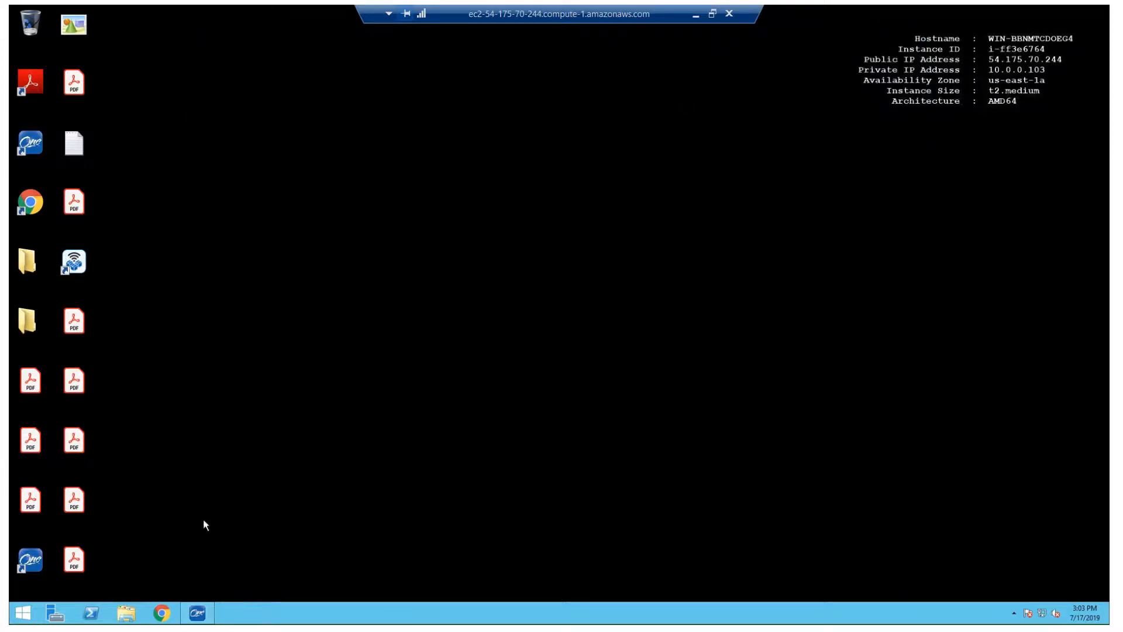
- Reopen po1100.pdf and po1099.pdf one after the other to compare their item lines, closing each one
double_click(74, 560)
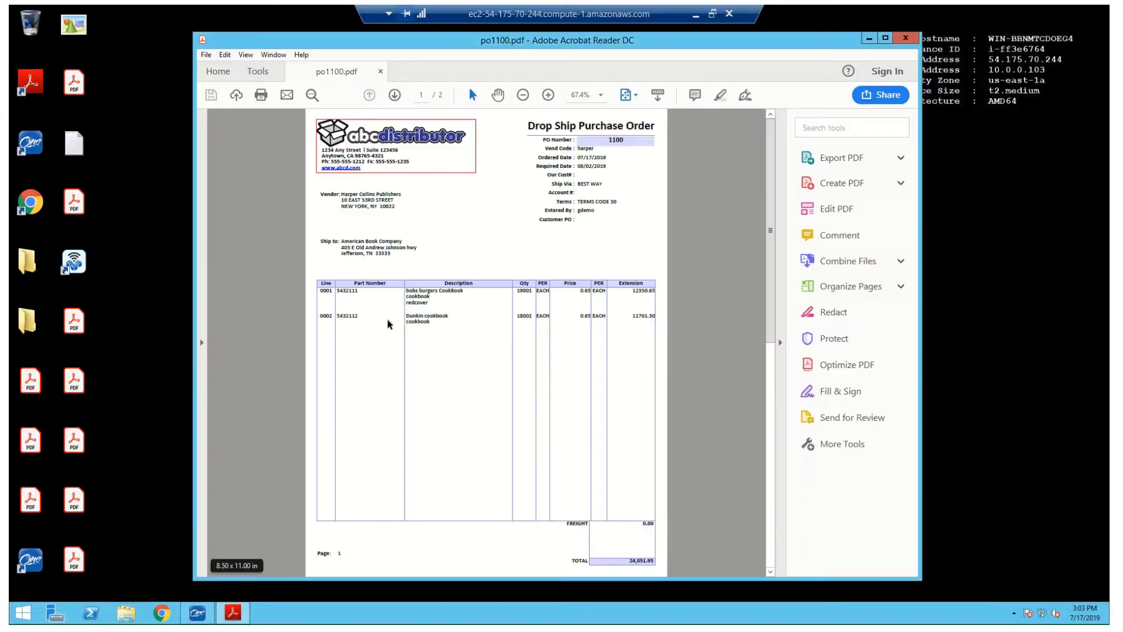
click(905, 37)
click(72, 500)
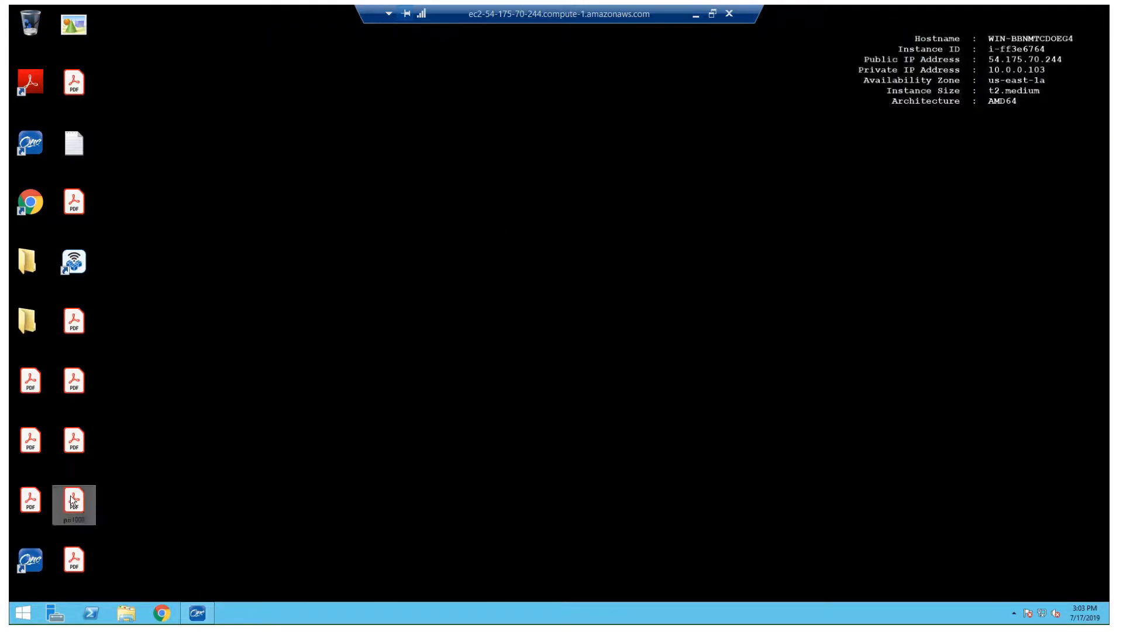
double_click(70, 497)
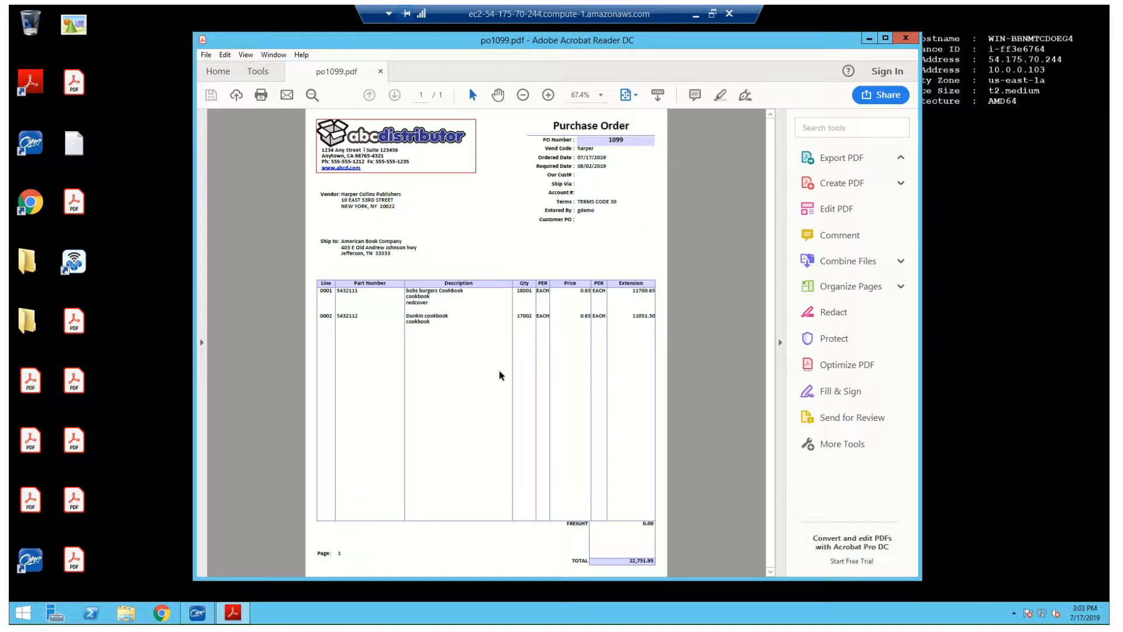
click(905, 38)
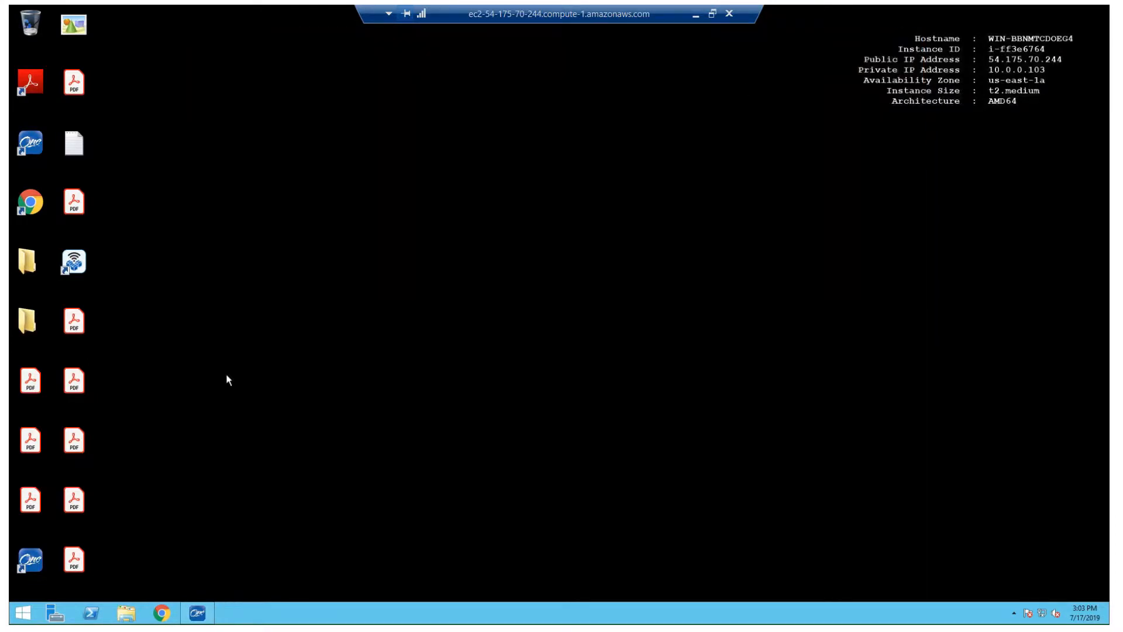
- Open po1098.pdf, examine the Tina Burgers Cookbook line 0003, and minimize the document
double_click(74, 444)
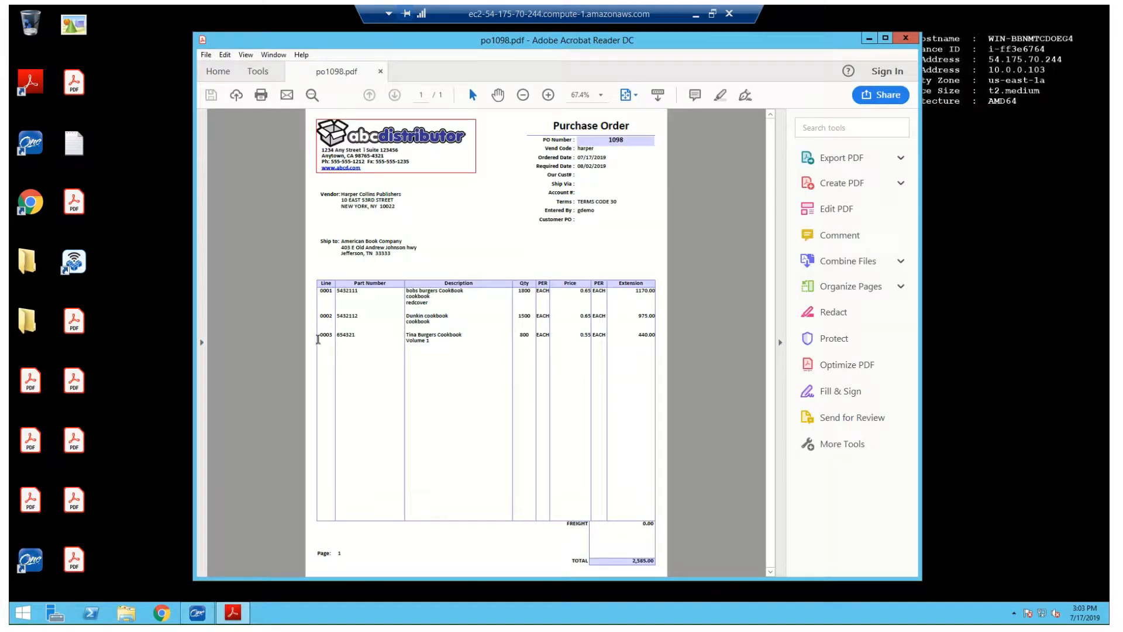
drag(322, 335, 550, 338)
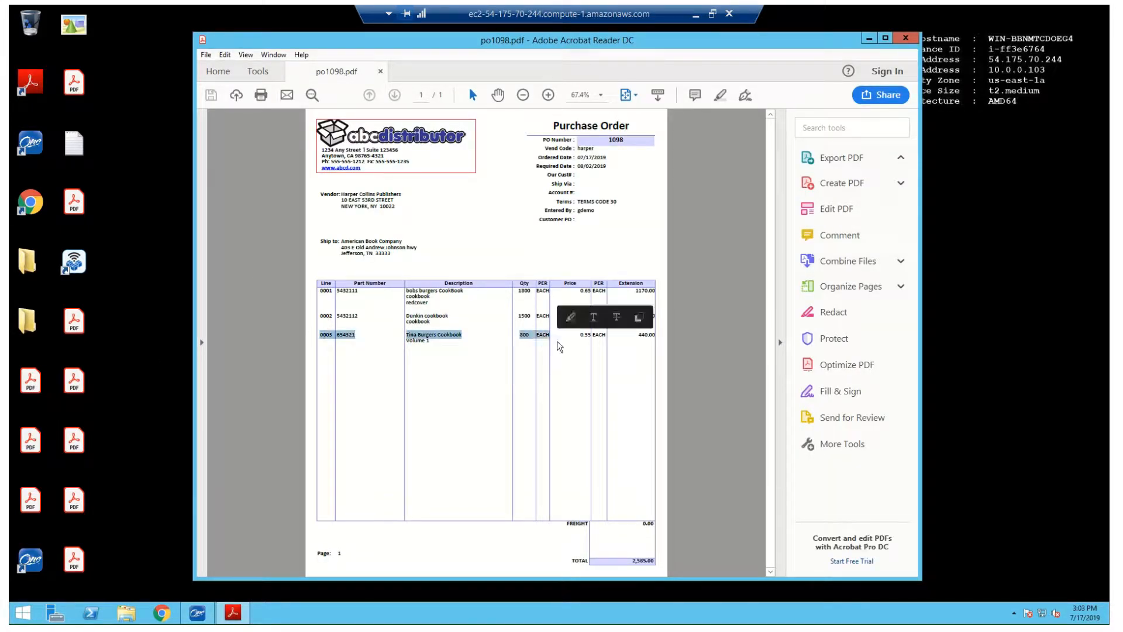
click(549, 338)
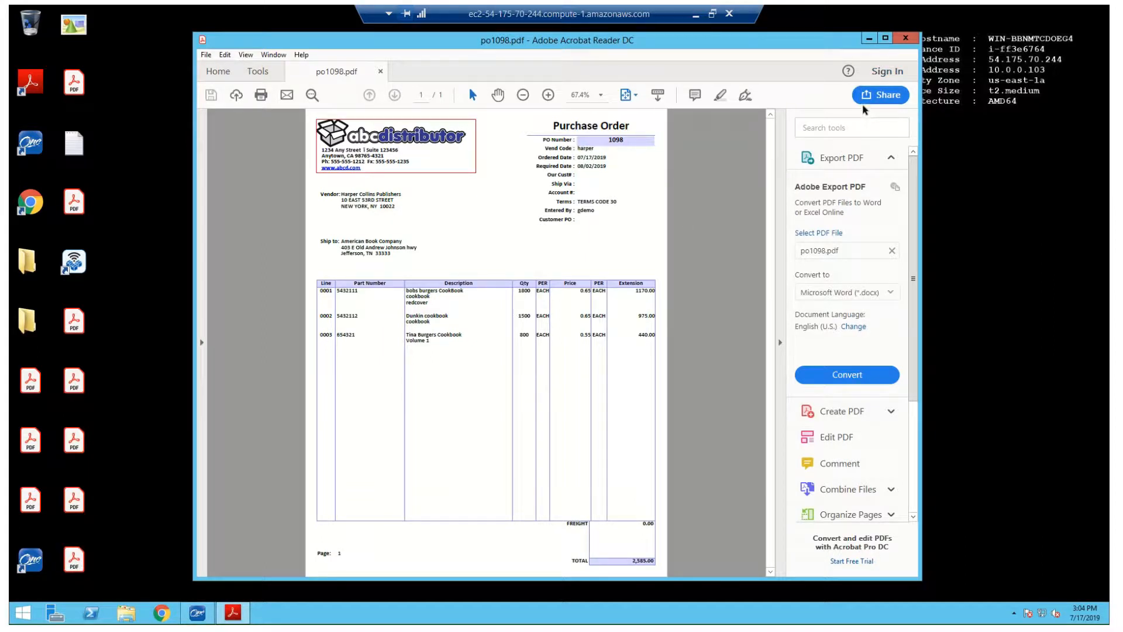
click(869, 38)
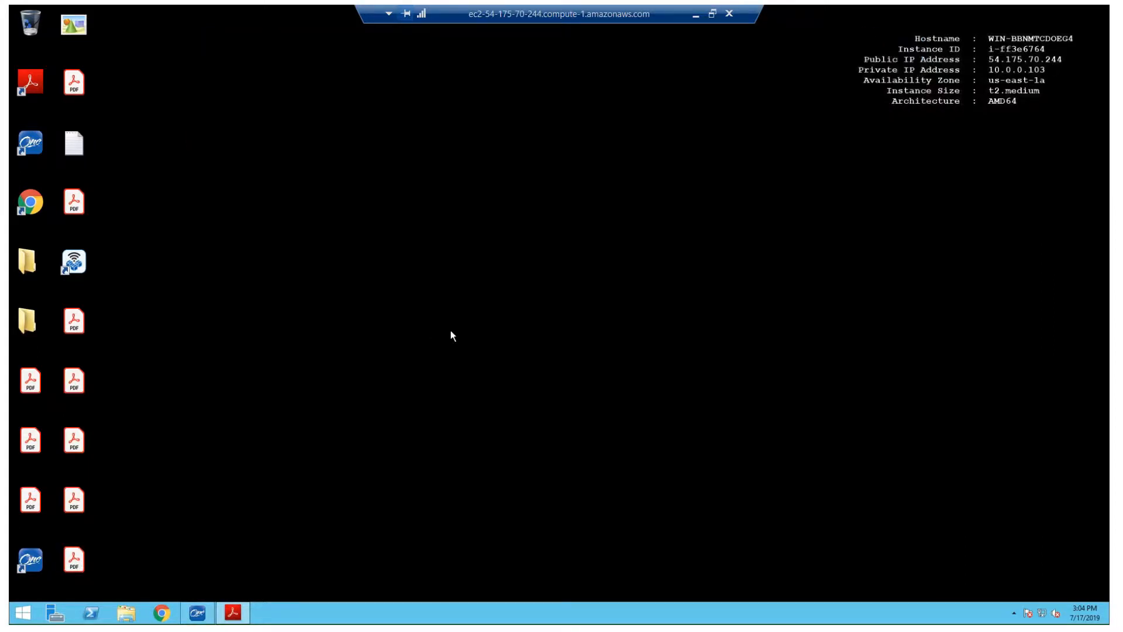
- Switch back to the ERP's Voucher Entry and list all harper purchase orders, open and closed, in the PO number lookup
click(194, 585)
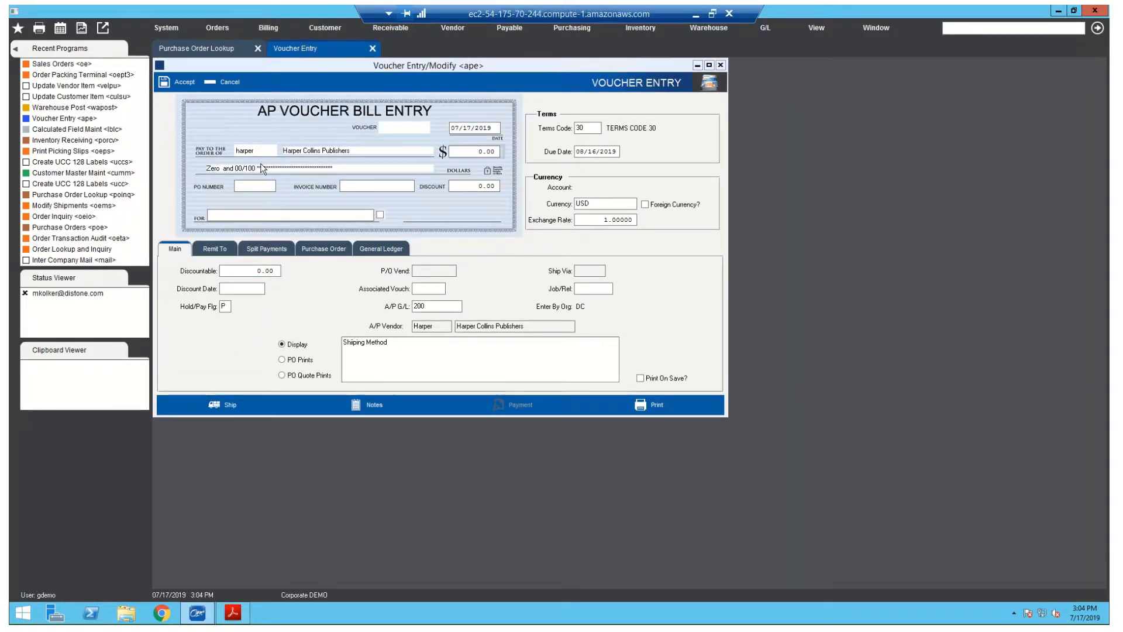
click(249, 185)
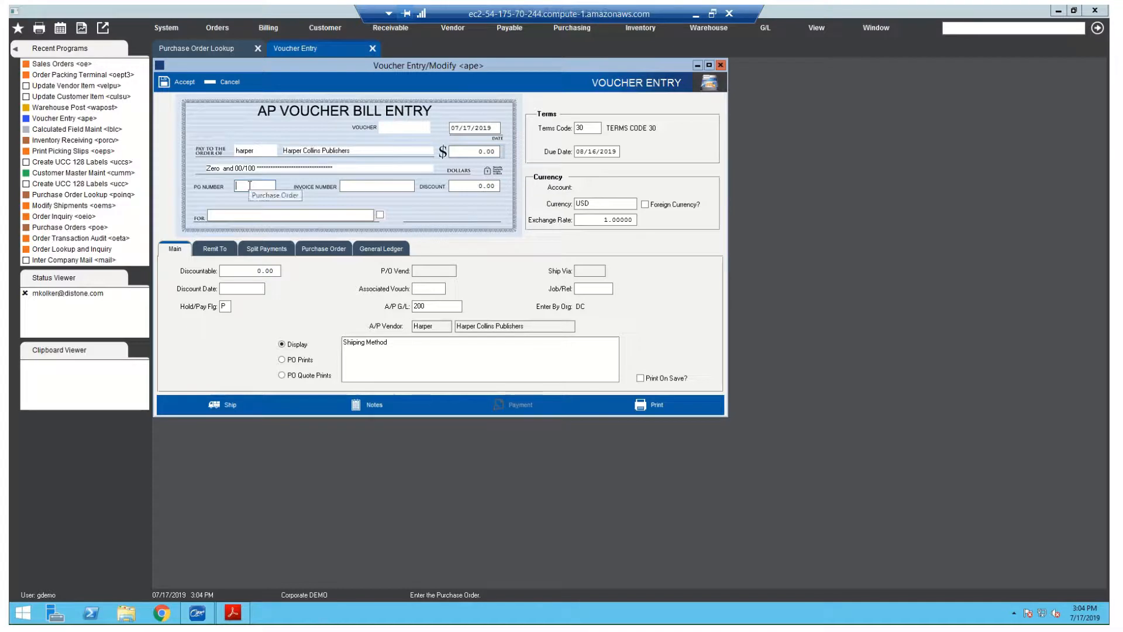
key(F2)
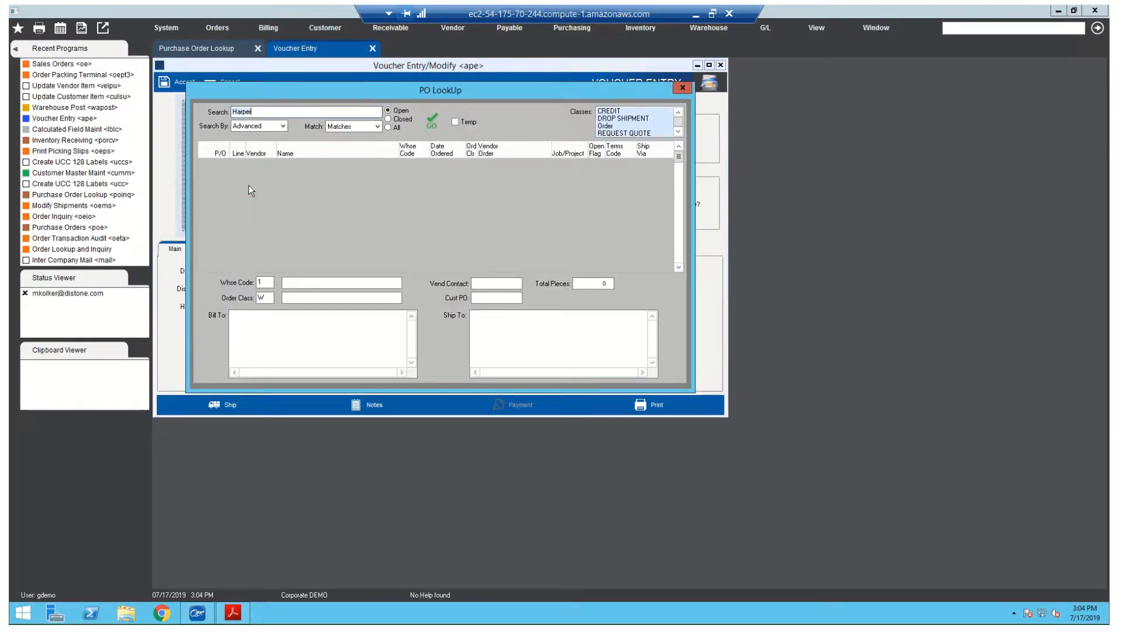
click(389, 127)
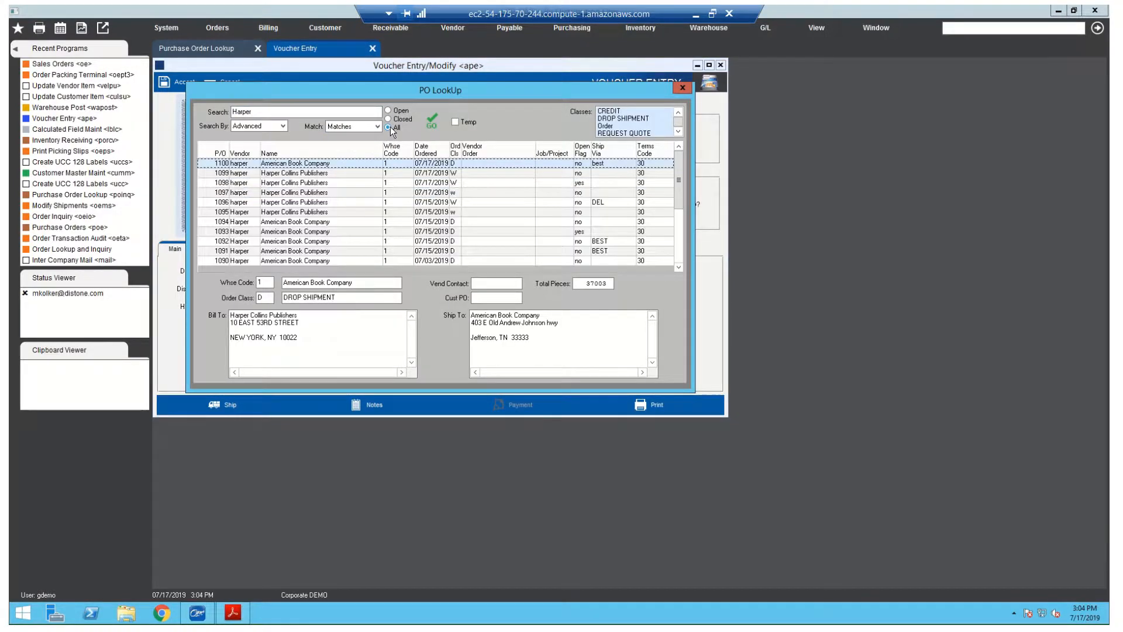
- Filter the lookup by the DROP SHIPMENT and Order classes in turn, and choose the 07/17/2019 drop shipment purchase order for the voucher
click(646, 119)
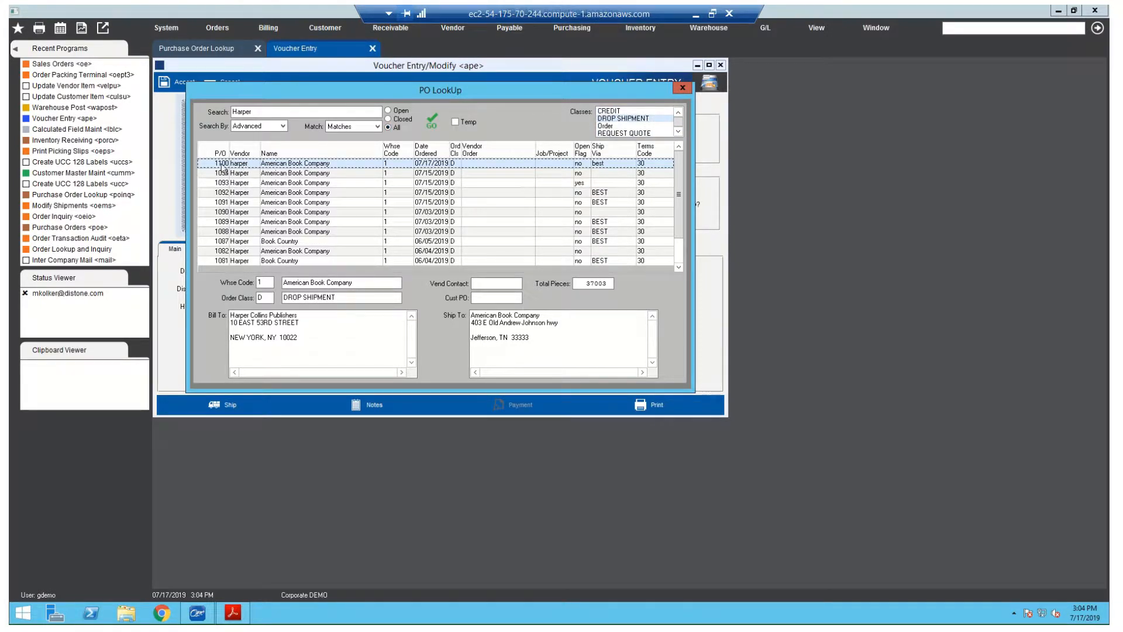
click(606, 126)
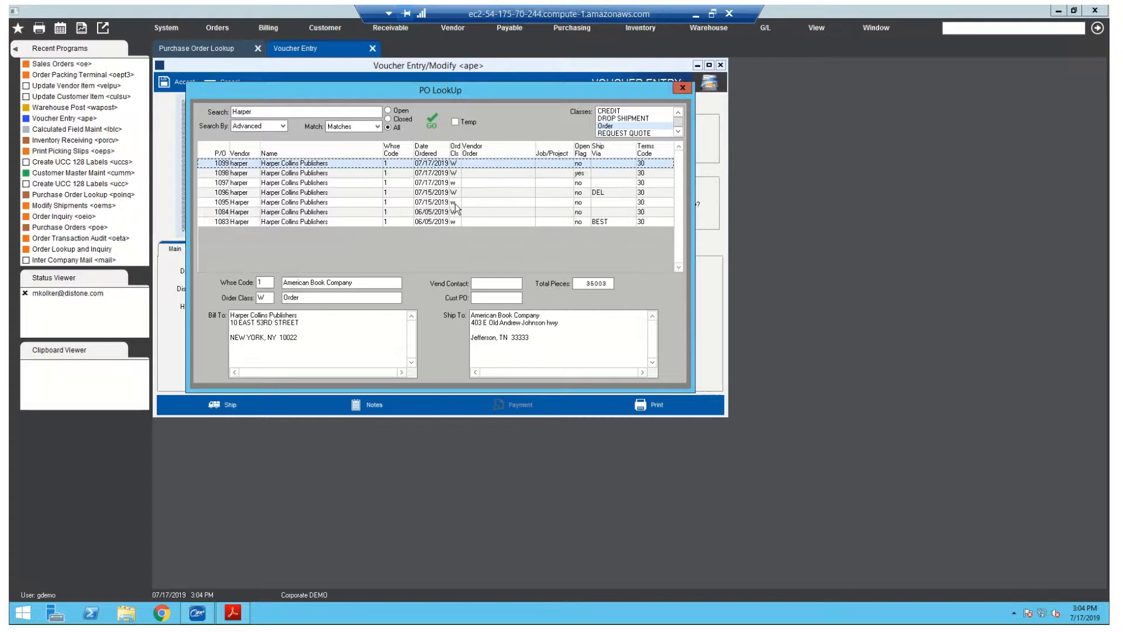
click(618, 119)
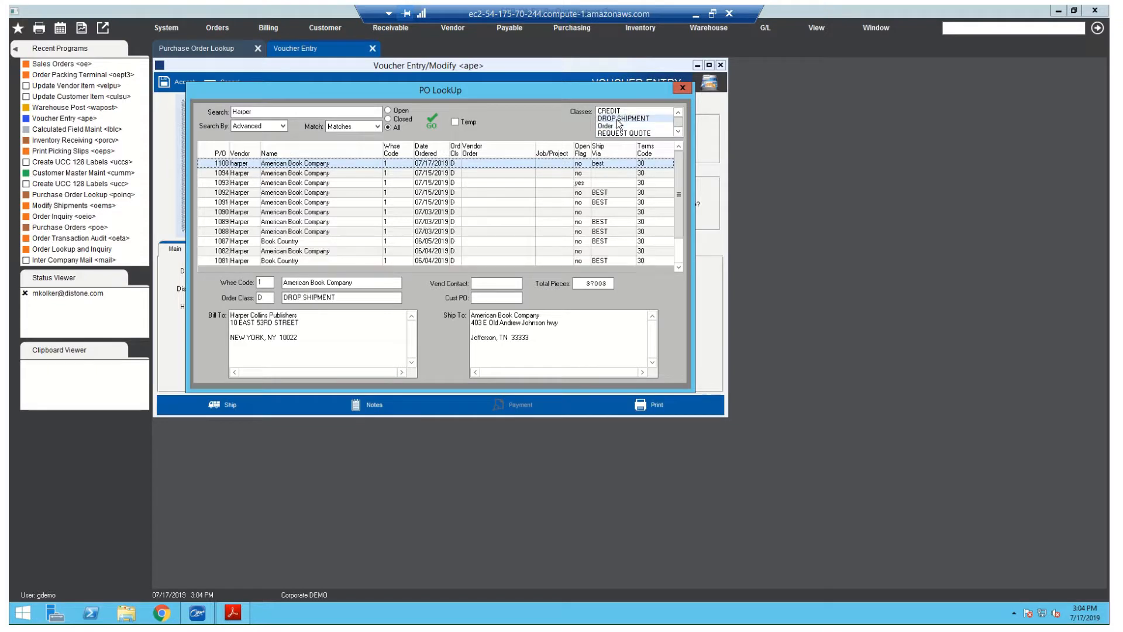
double_click(223, 166)
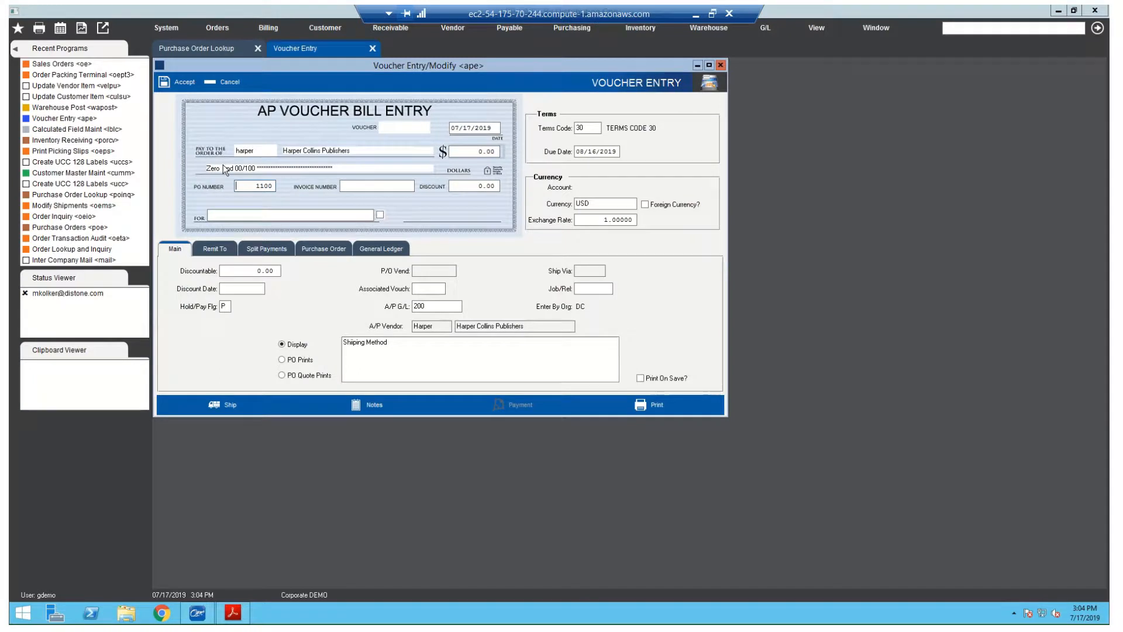
- Confirm the purchase order number and load its 07/17/2019 receipt into the voucher from the receipts list
key(Tab)
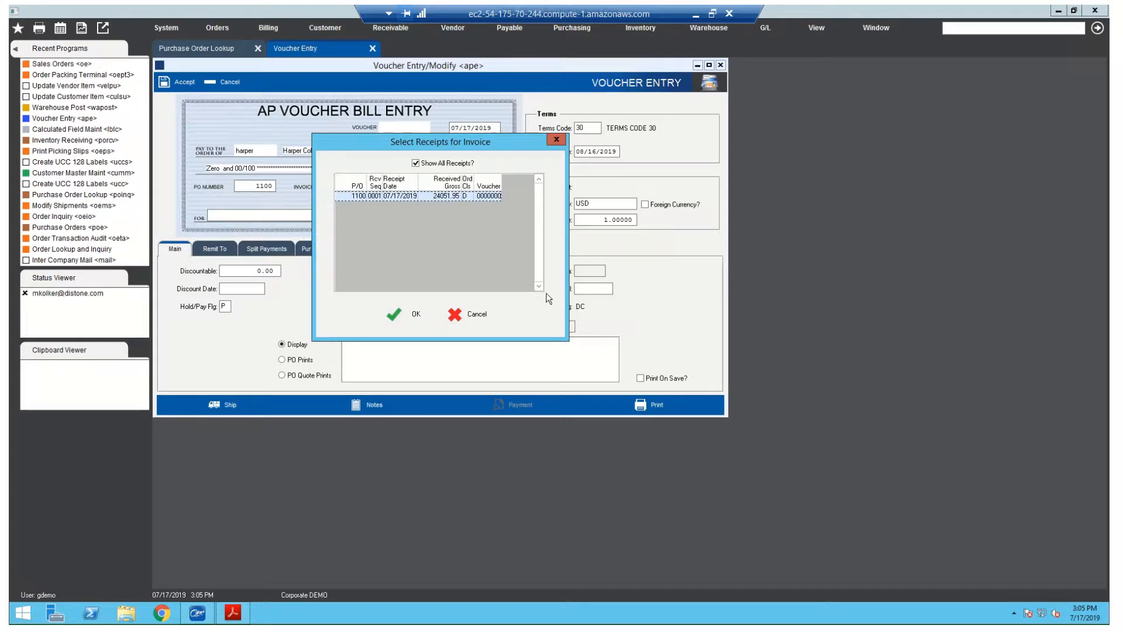
click(420, 165)
click(394, 314)
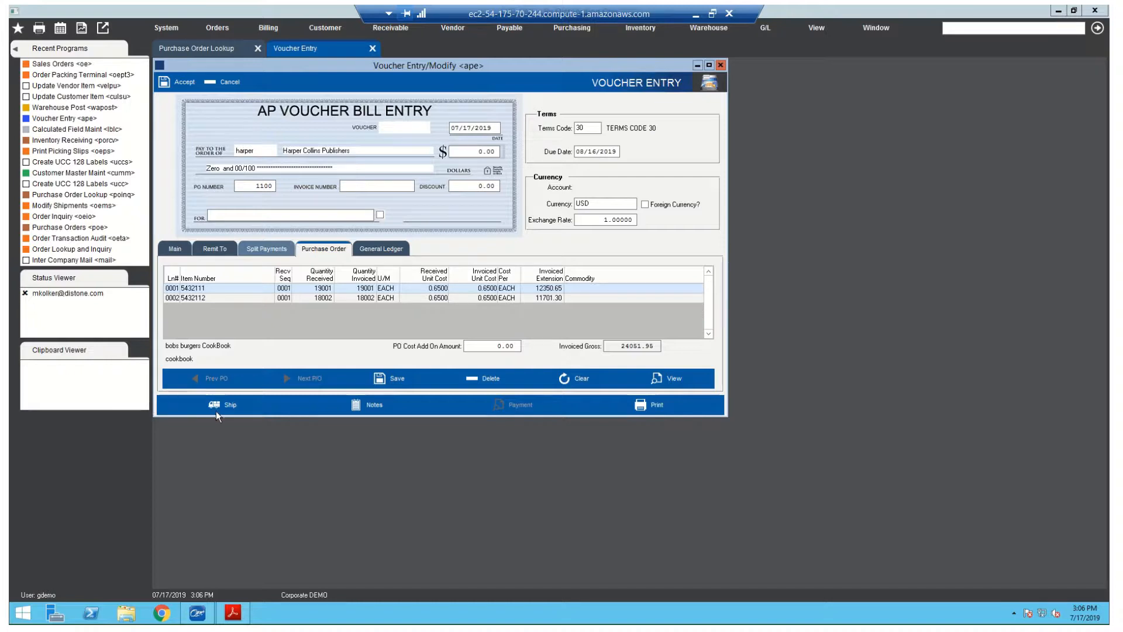
- Set the invoiced quantity of line 0001, item 5432111, to 1800
click(369, 290)
double_click(371, 288)
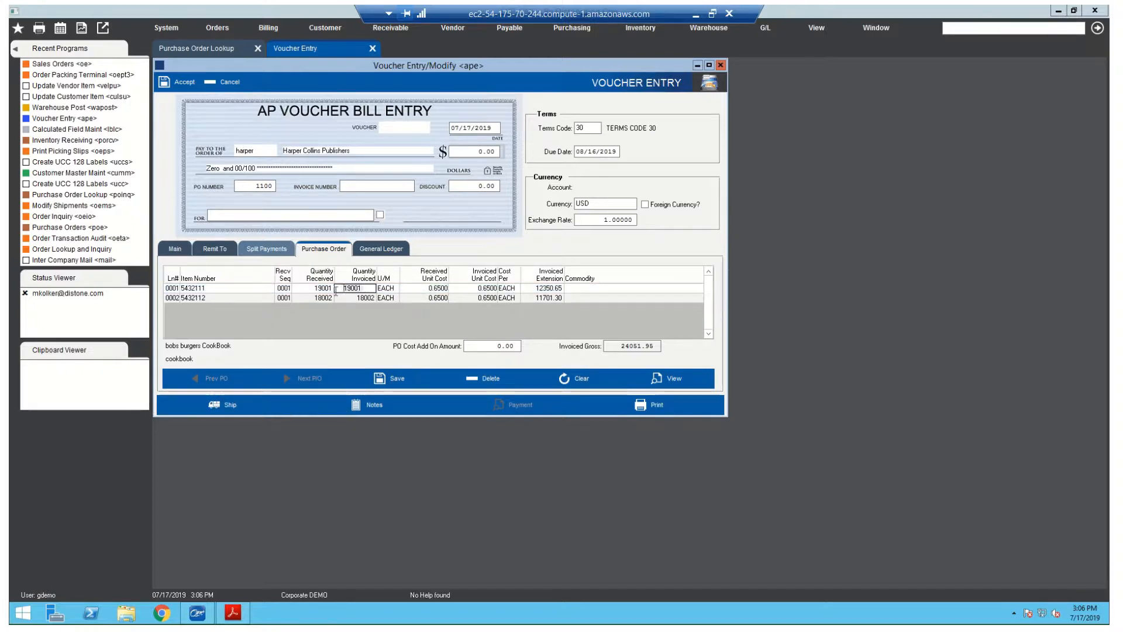
text(1800)
key(Return)
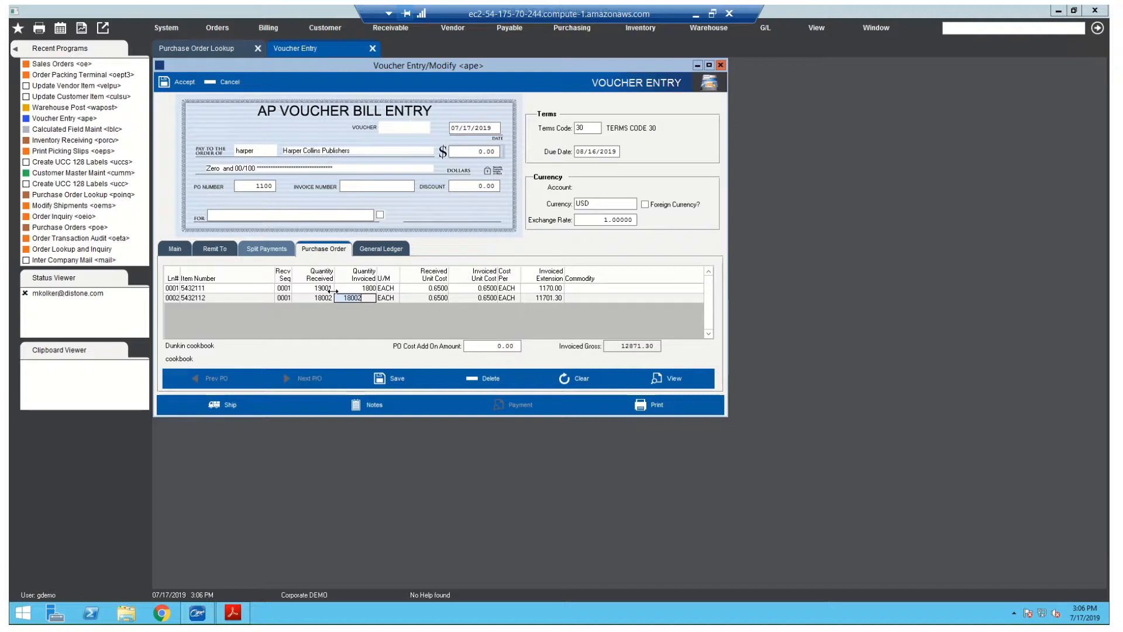
- Set the invoiced quantity of line 0001 back to 19001
click(350, 287)
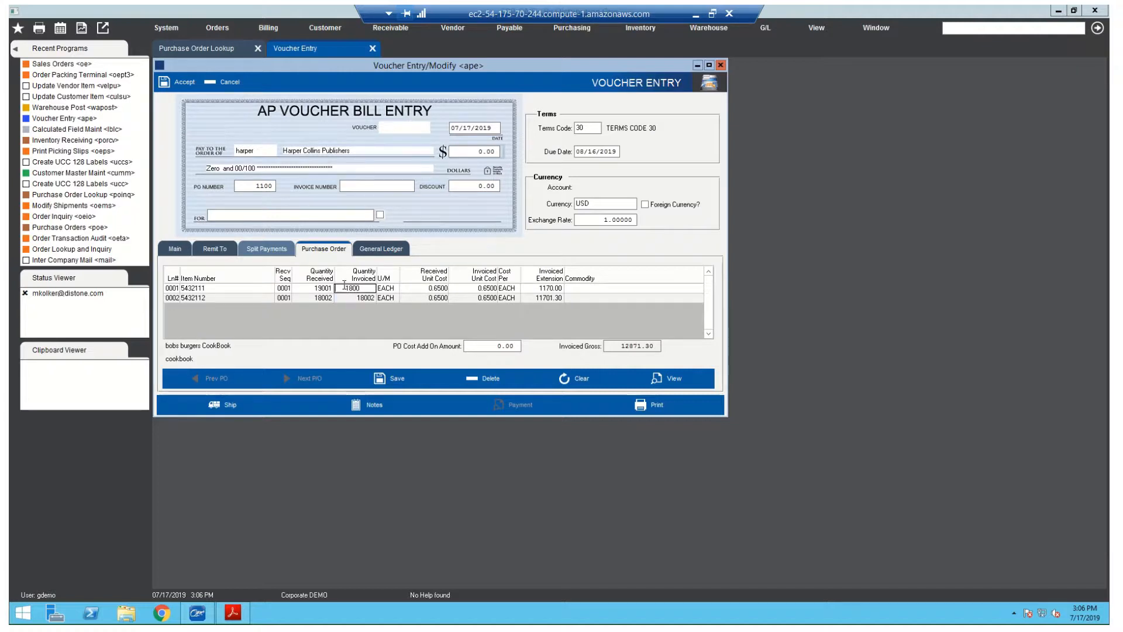
key(BackSpace)
key(BackSpace)
key(BackSpace)
key(BackSpace)
text(19001)
key(Return)
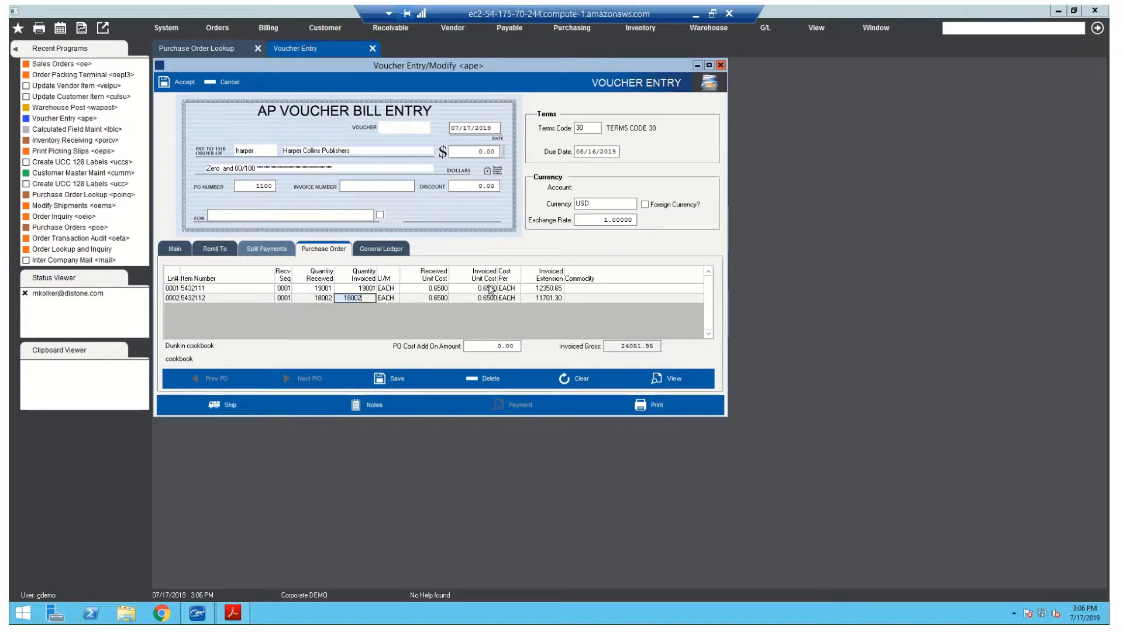
- Set the invoiced unit cost of line 0001, item 5432111, to 0.7000
click(488, 294)
drag(485, 288, 452, 289)
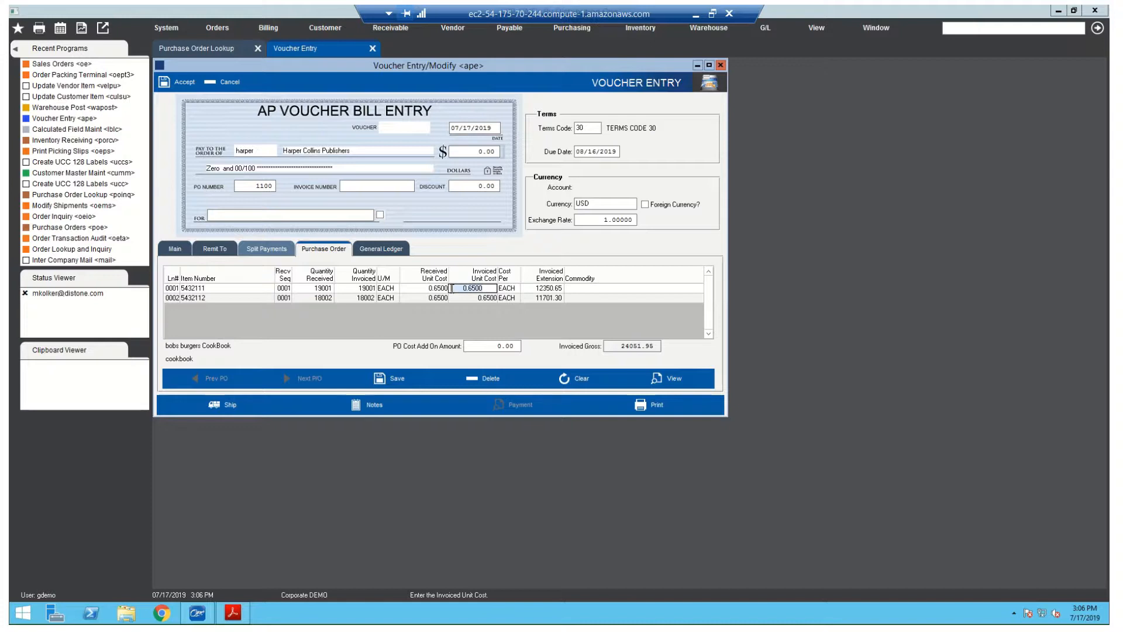
text(.7000)
key(Return)
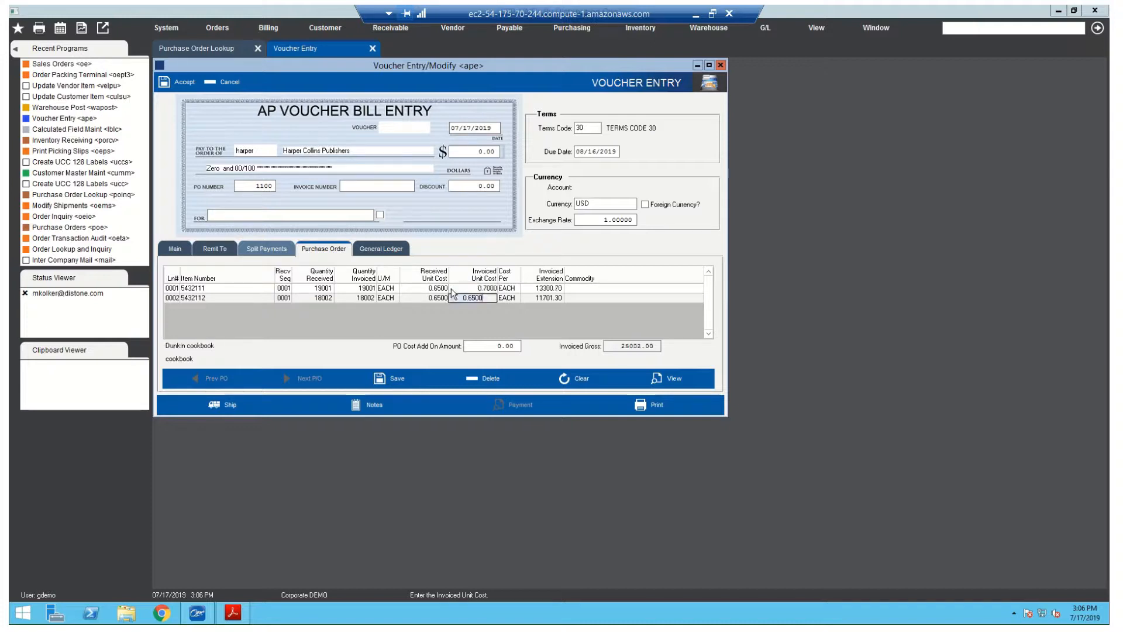
- Set the invoiced unit cost of line 0001 back to 0.65
click(451, 289)
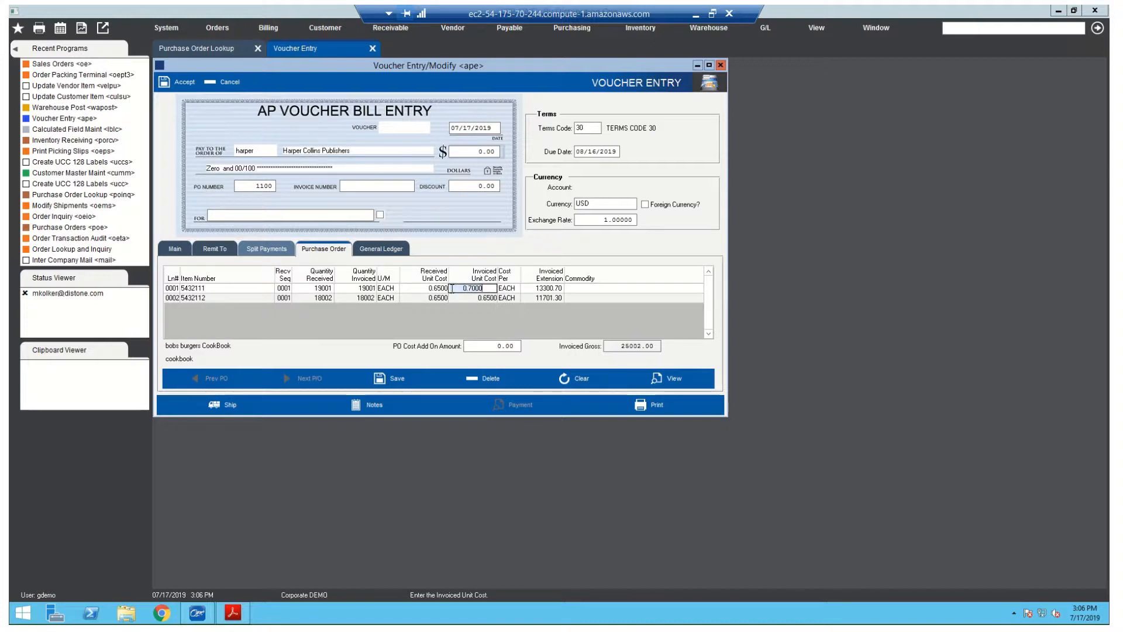
text(.65)
key(Return)
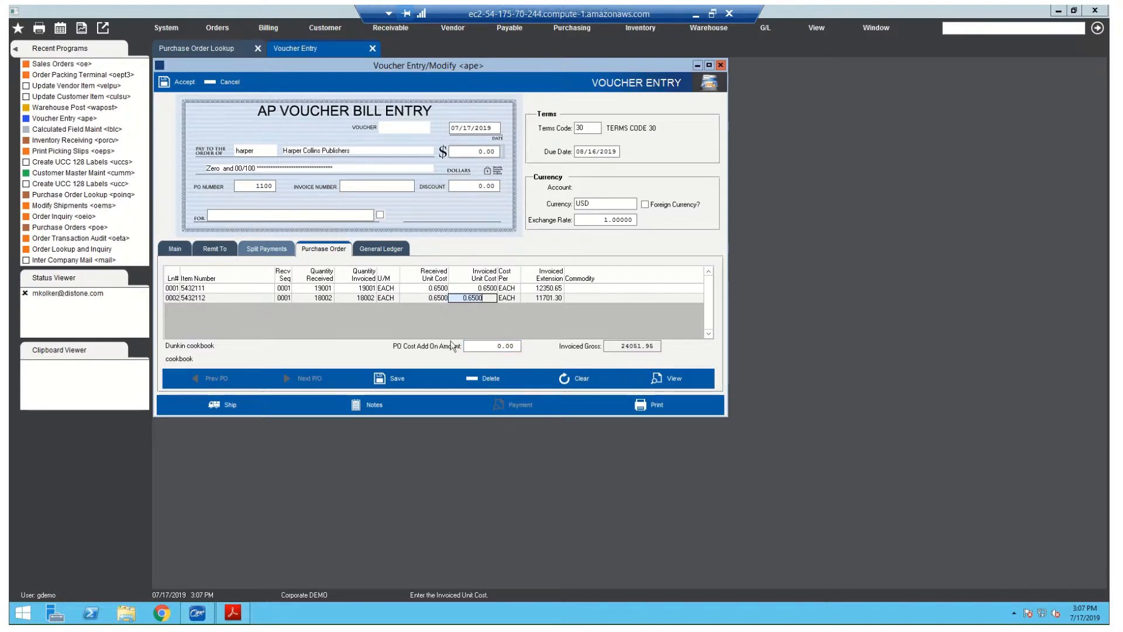
- Save the voucher's purchase order lines and apply the invoiced cost of line 0001 to inventory
click(480, 345)
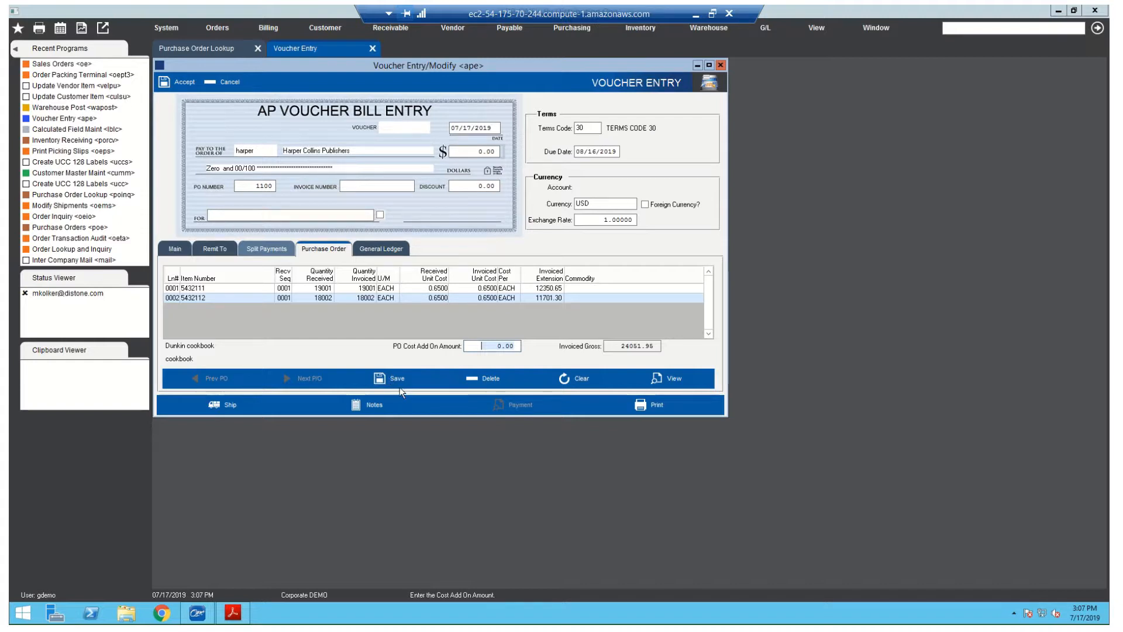
click(406, 378)
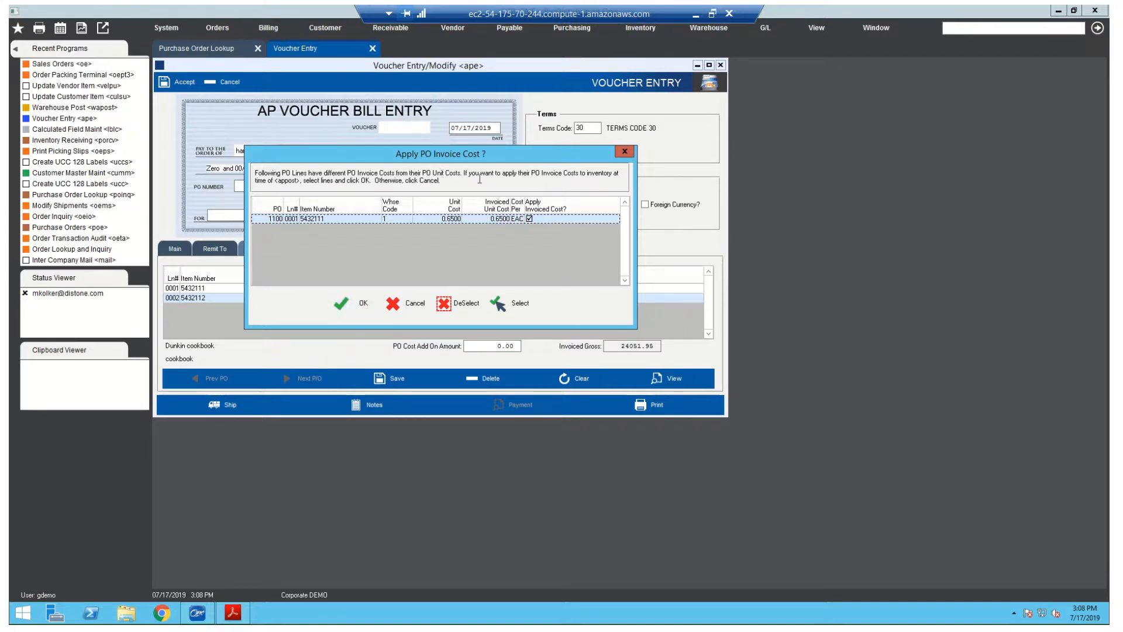
click(341, 305)
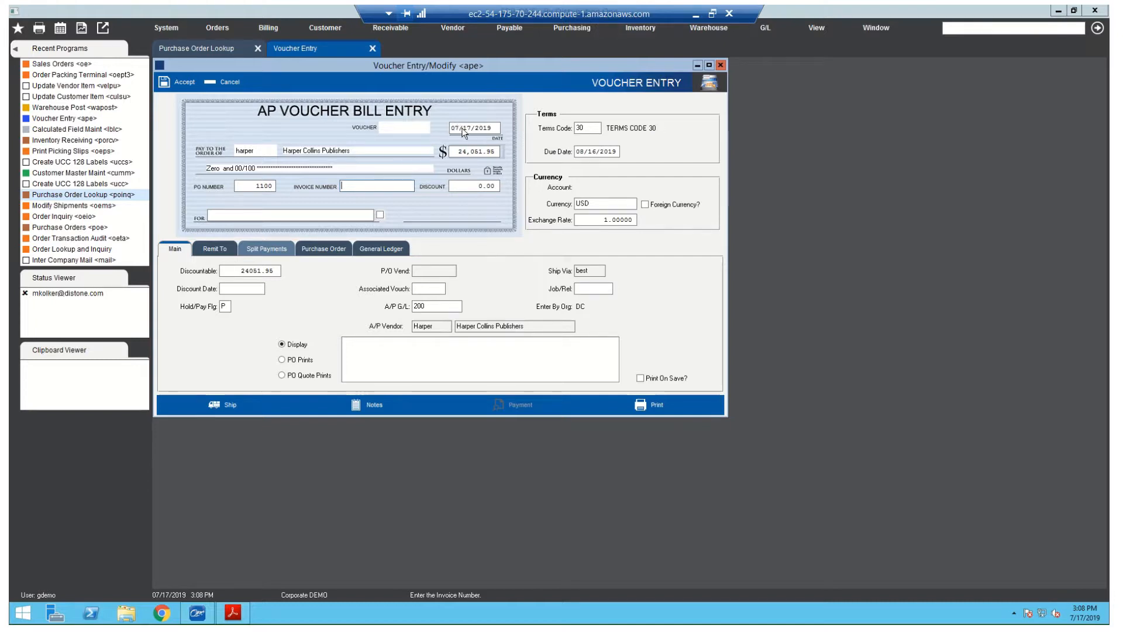
- Enter the vendor's invoice number on the voucher
click(582, 127)
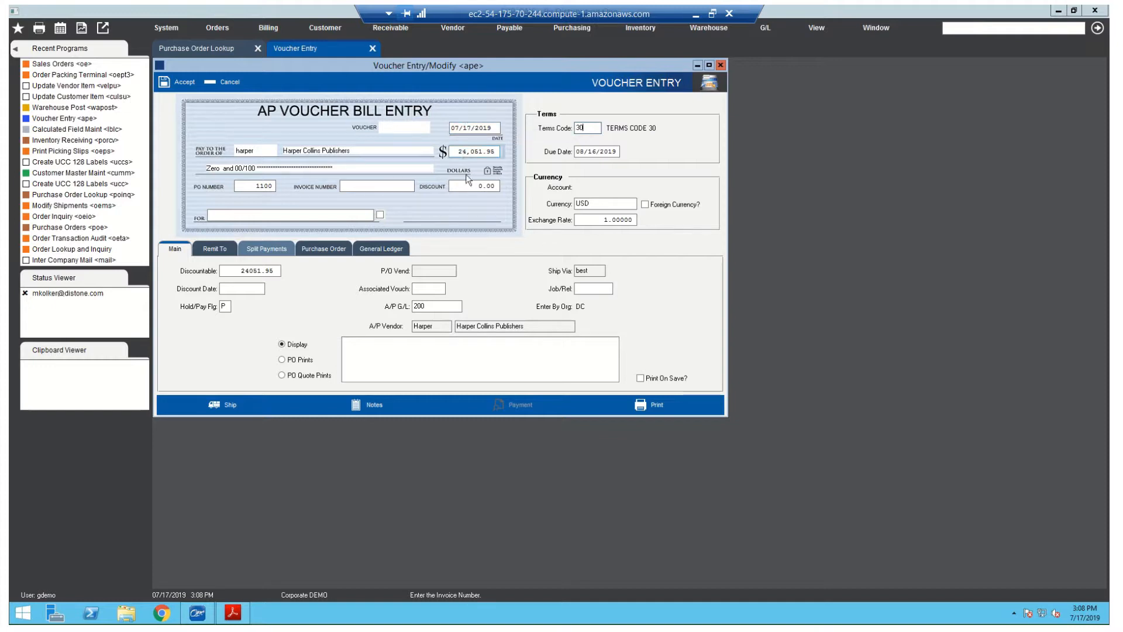
click(397, 186)
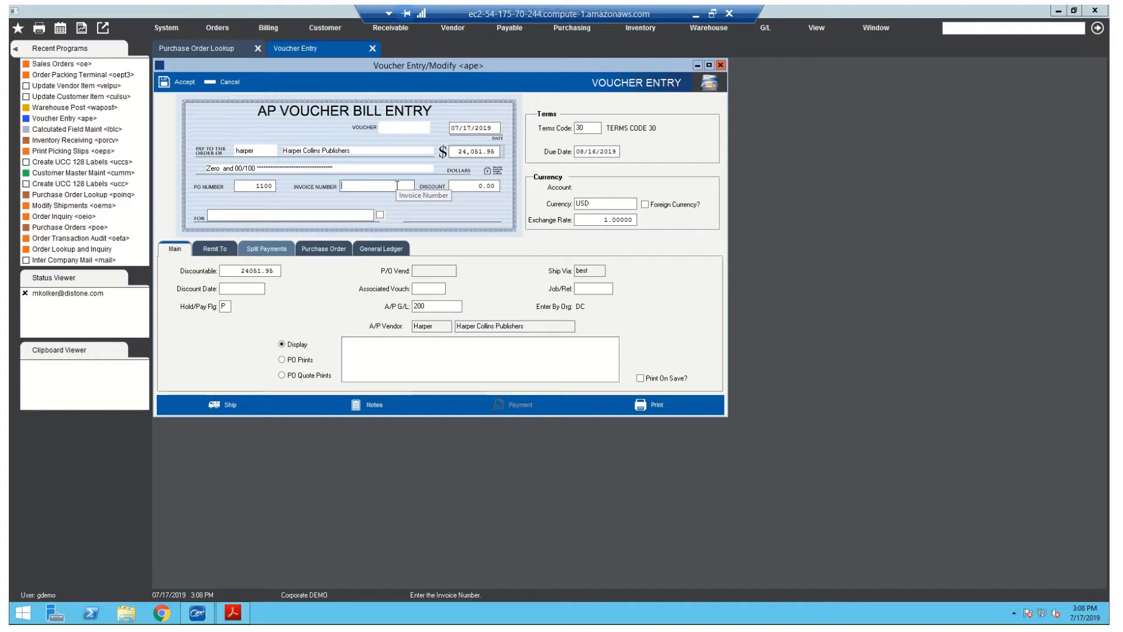
text(123456)
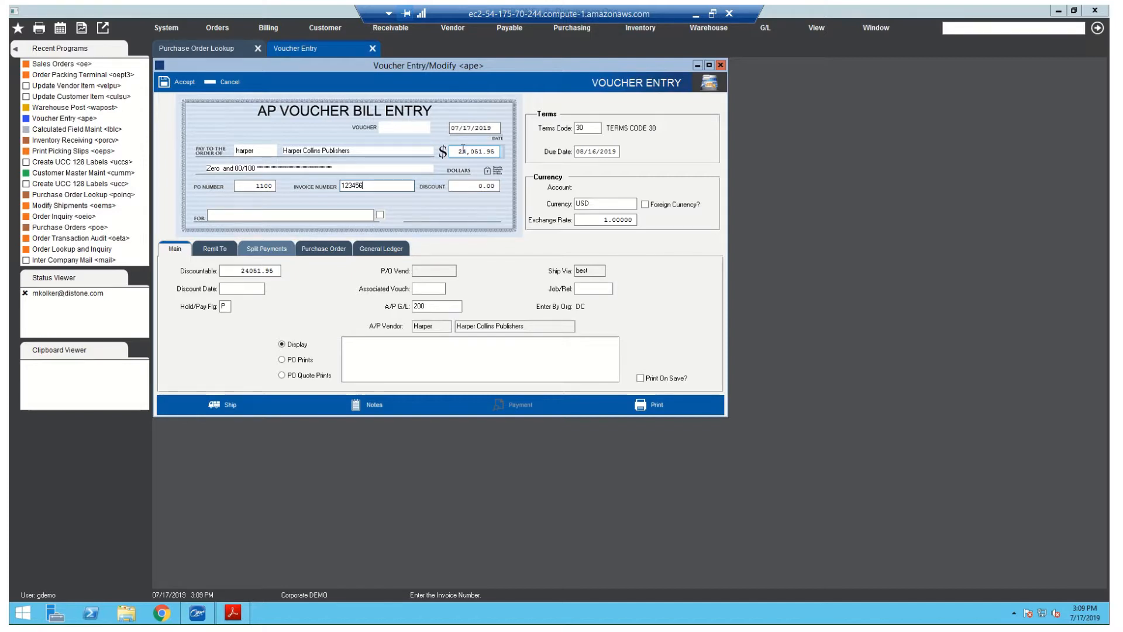
- Enter "plus freight" as the voucher's For description and enable the checkbox beside it
click(296, 213)
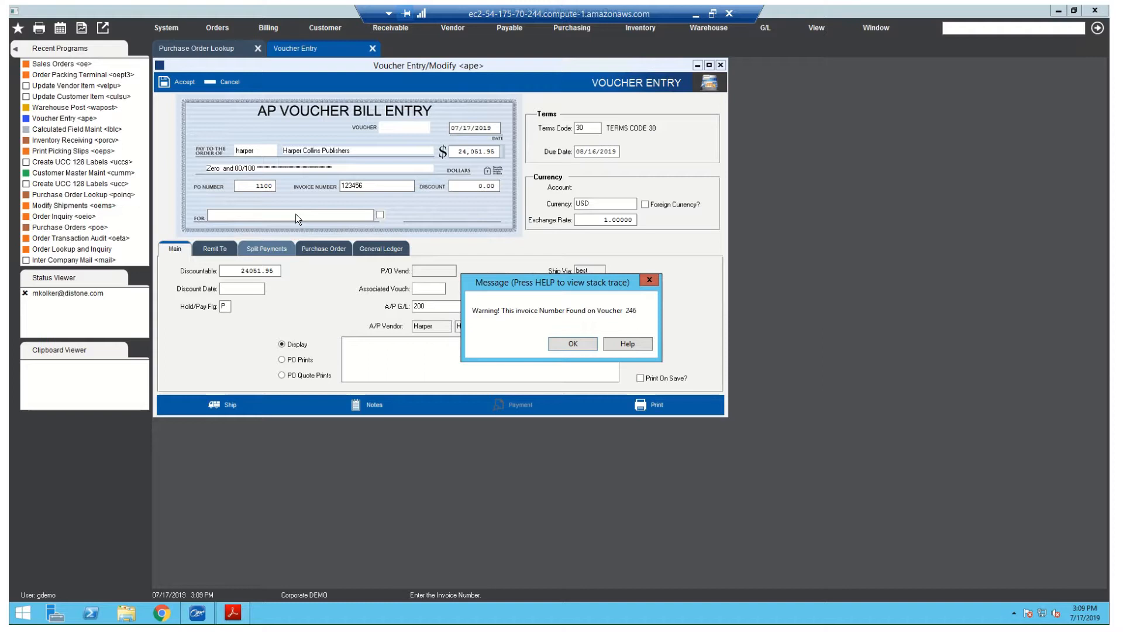
key(Return)
text(pl)
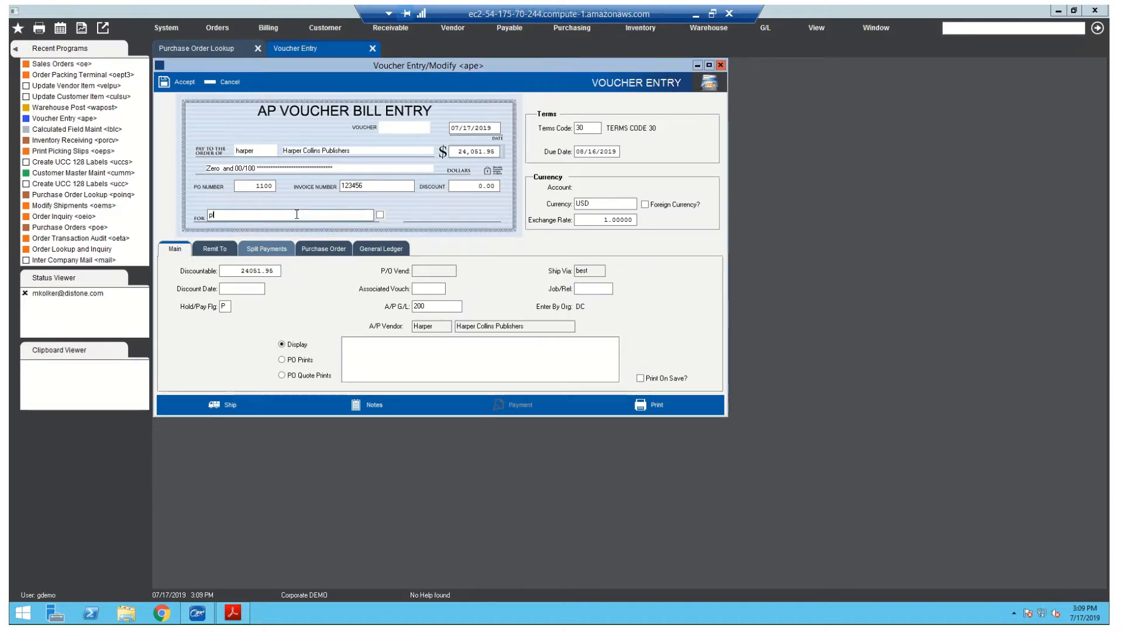
text(us fre)
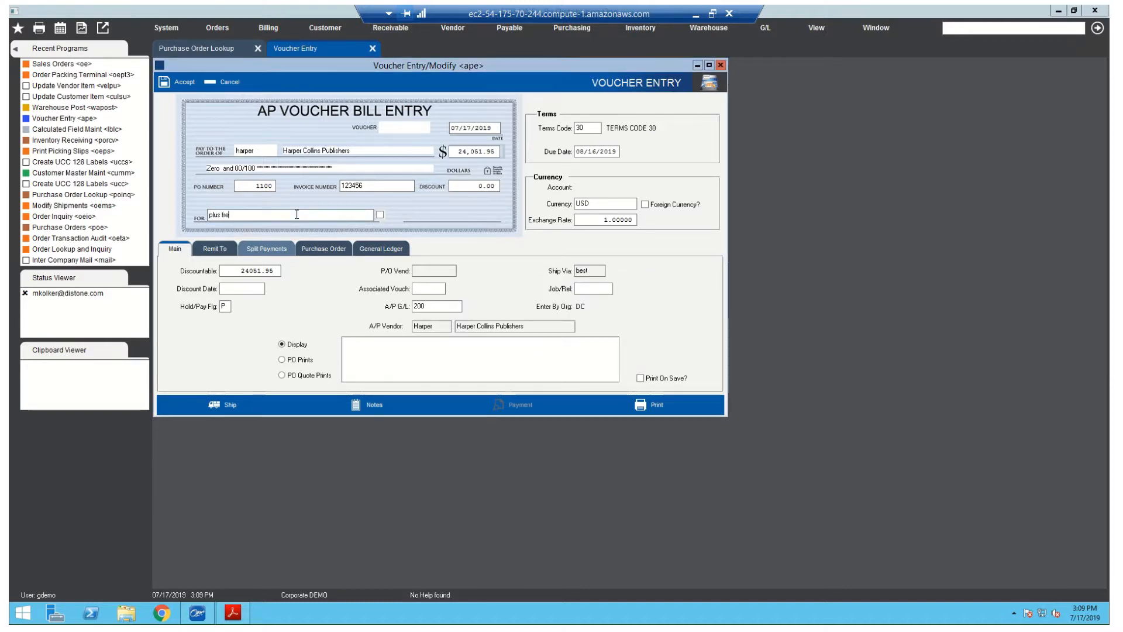
text(ight)
click(380, 215)
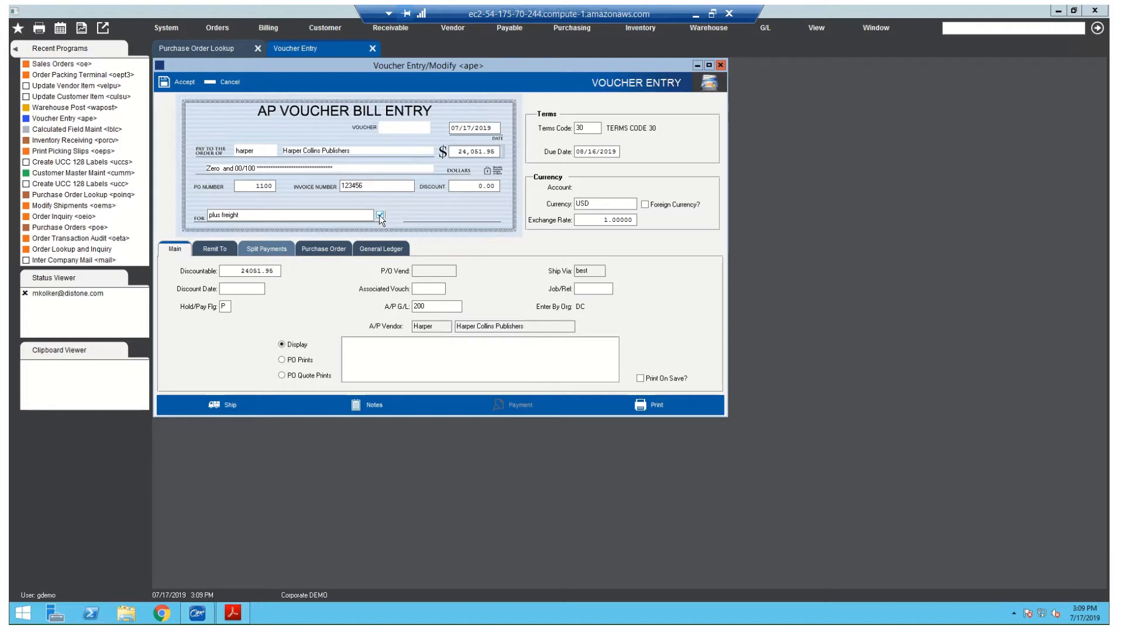
- Review the voucher's associated voucher and job fields, its remit-to details and its general ledger distribution
click(421, 288)
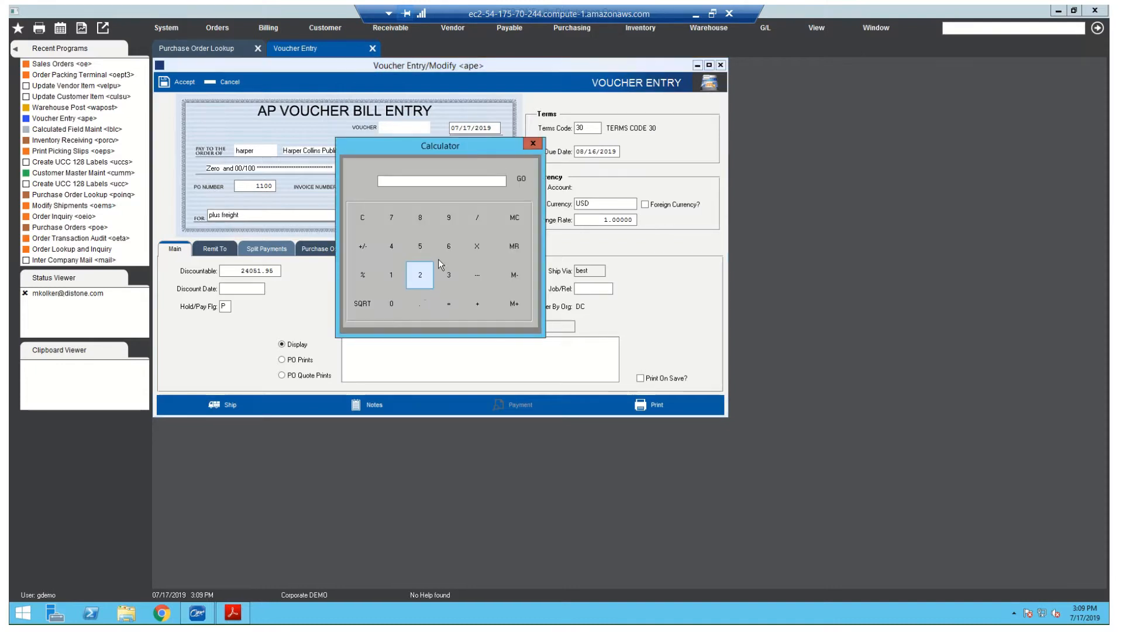
click(532, 144)
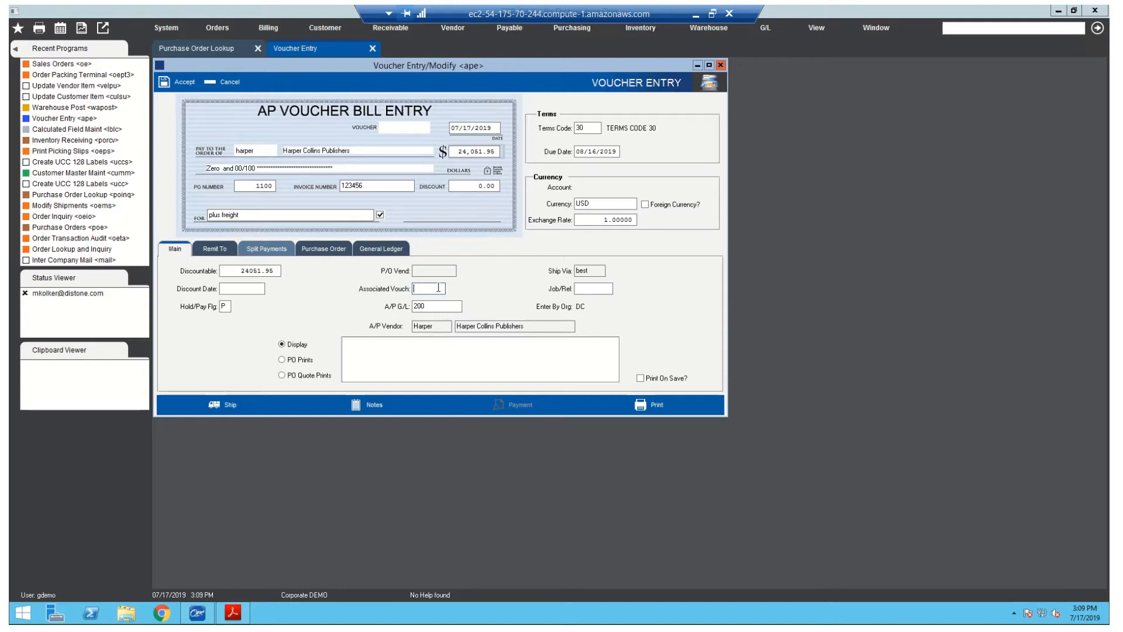
click(214, 249)
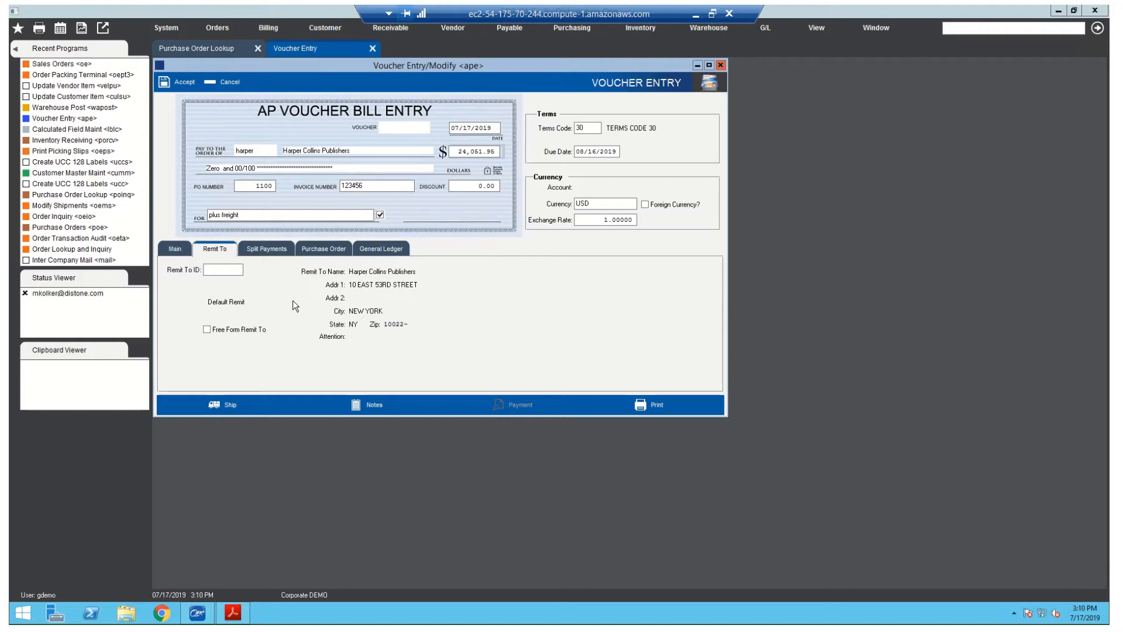
click(175, 249)
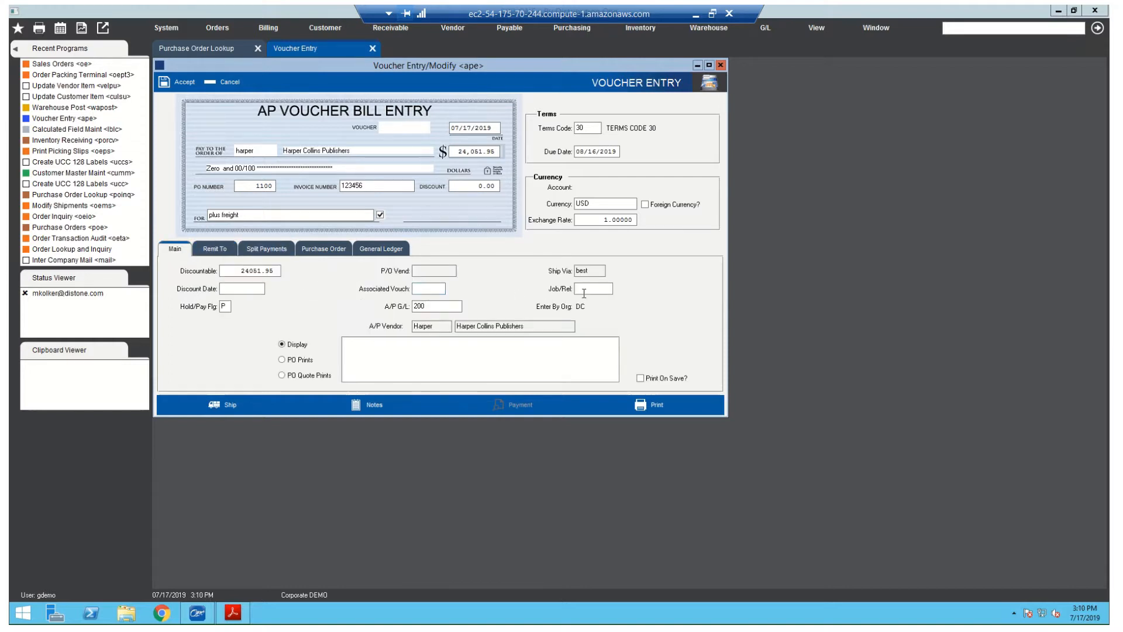
click(587, 289)
click(397, 248)
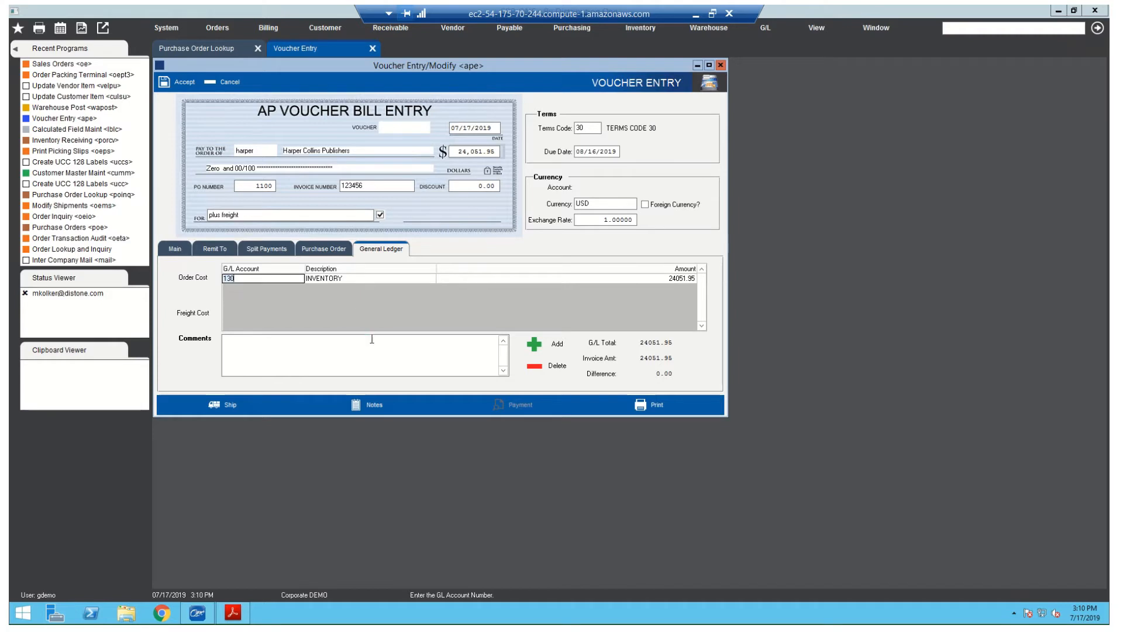
- Try to accept the voucher
click(174, 83)
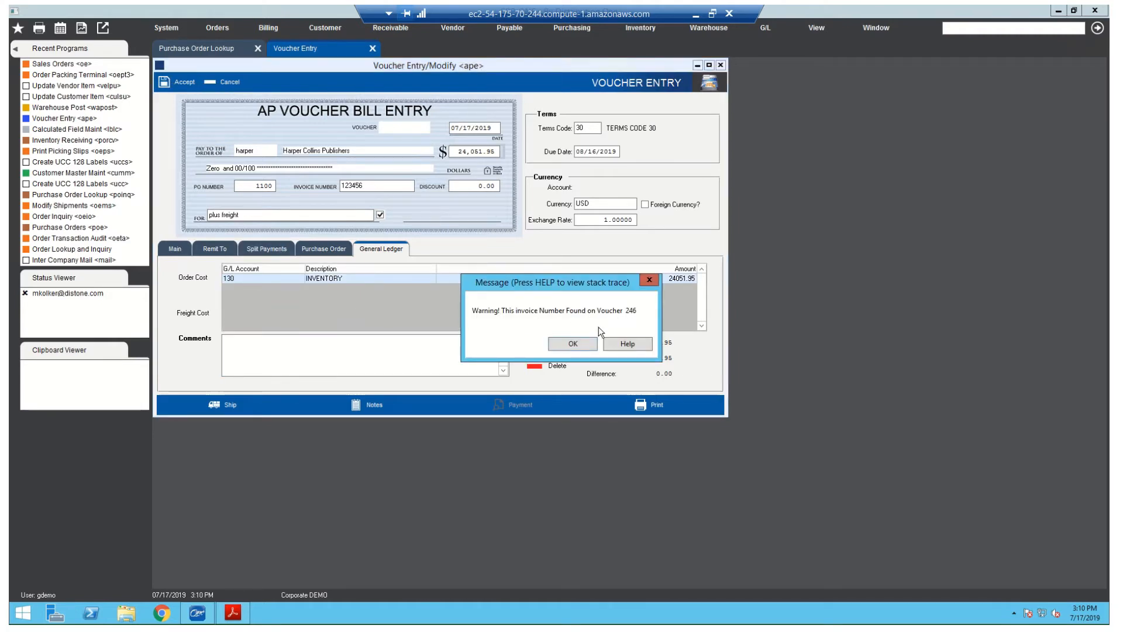
click(573, 344)
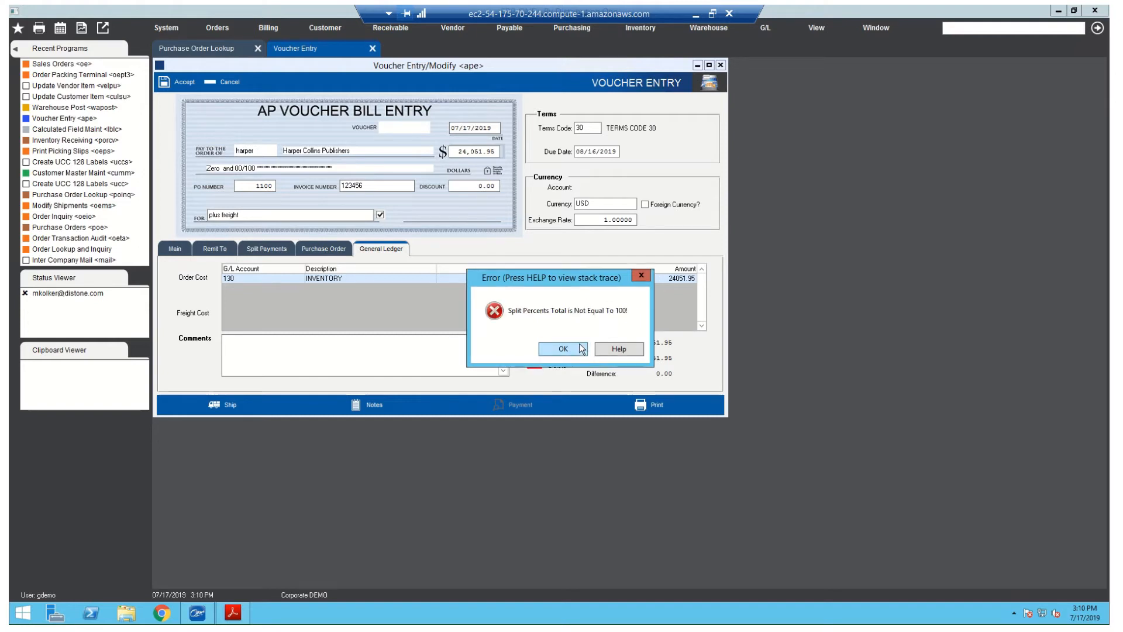
click(582, 349)
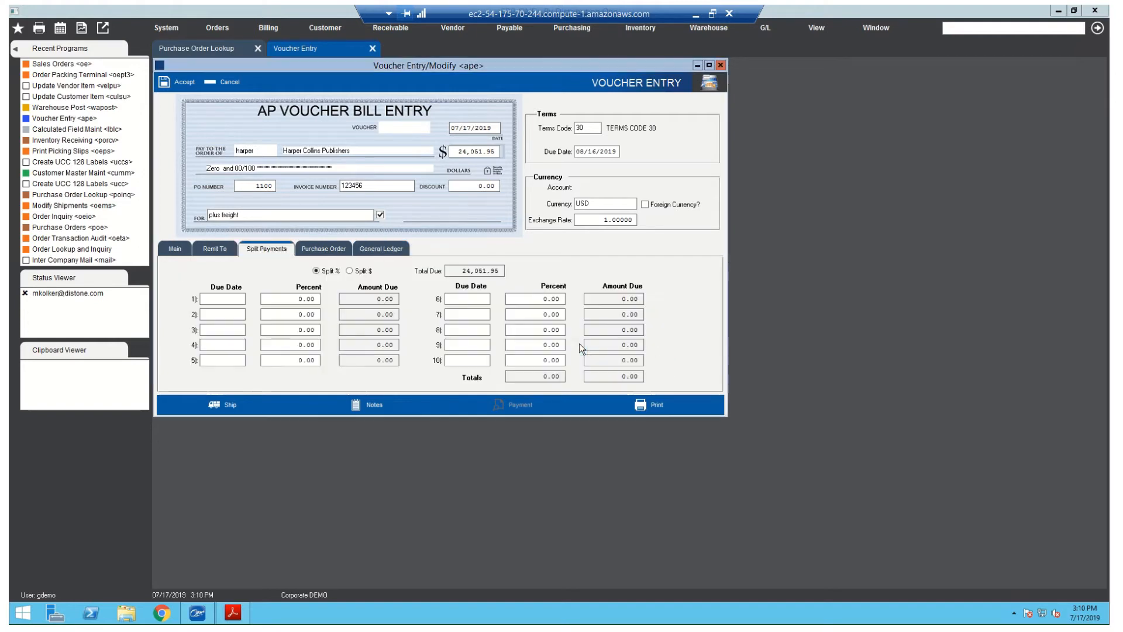
- Allocate 100 percent to the sixth split payment and accept the voucher
click(530, 301)
text(100)
key(Tab)
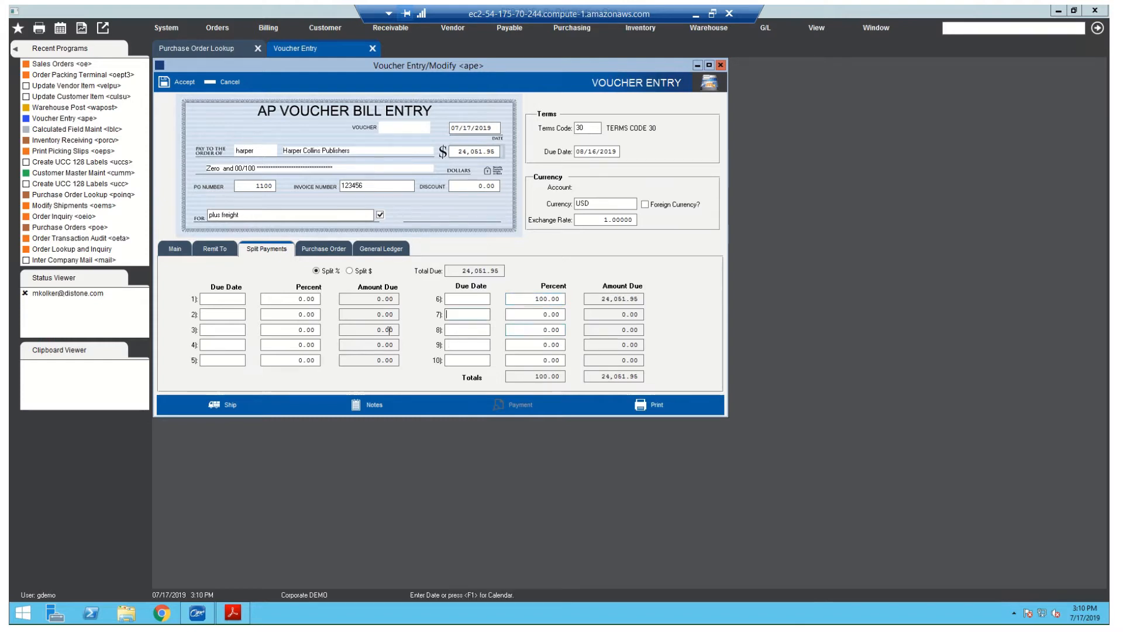
click(183, 85)
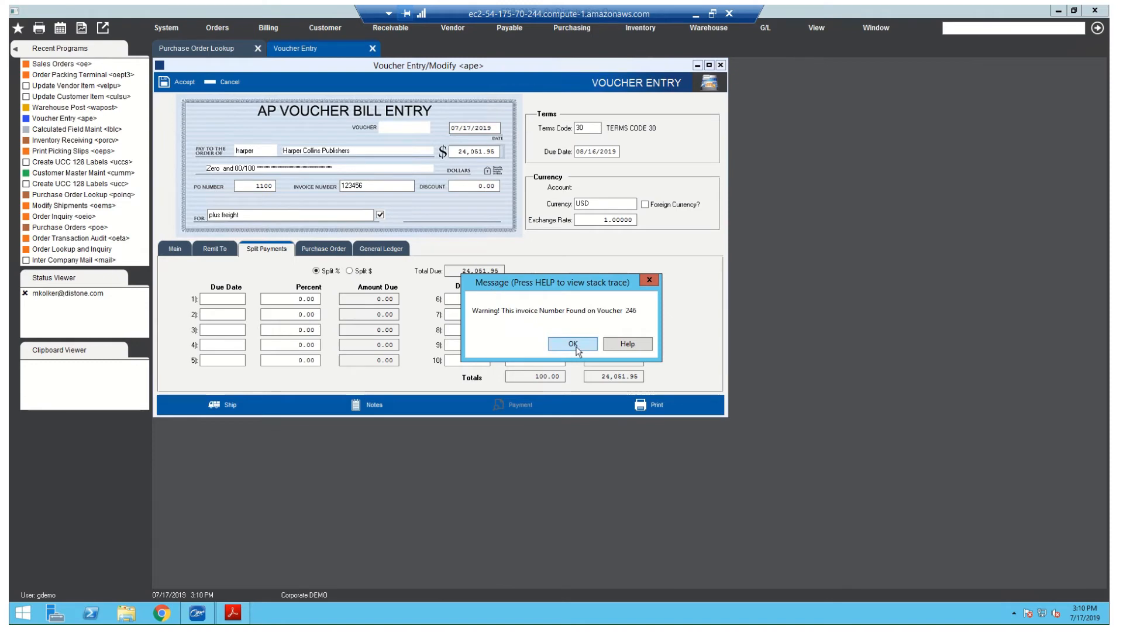
click(573, 344)
click(565, 343)
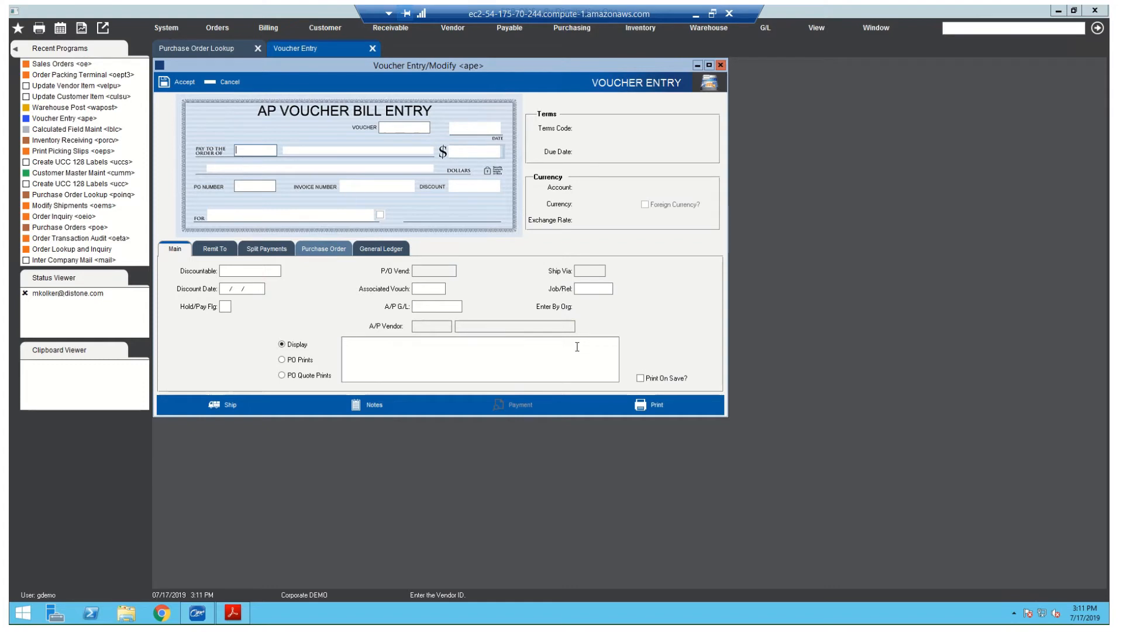
- Launch the A/P Post program with the run code appost and select the 24051.95 harper voucher in the list
click(1021, 30)
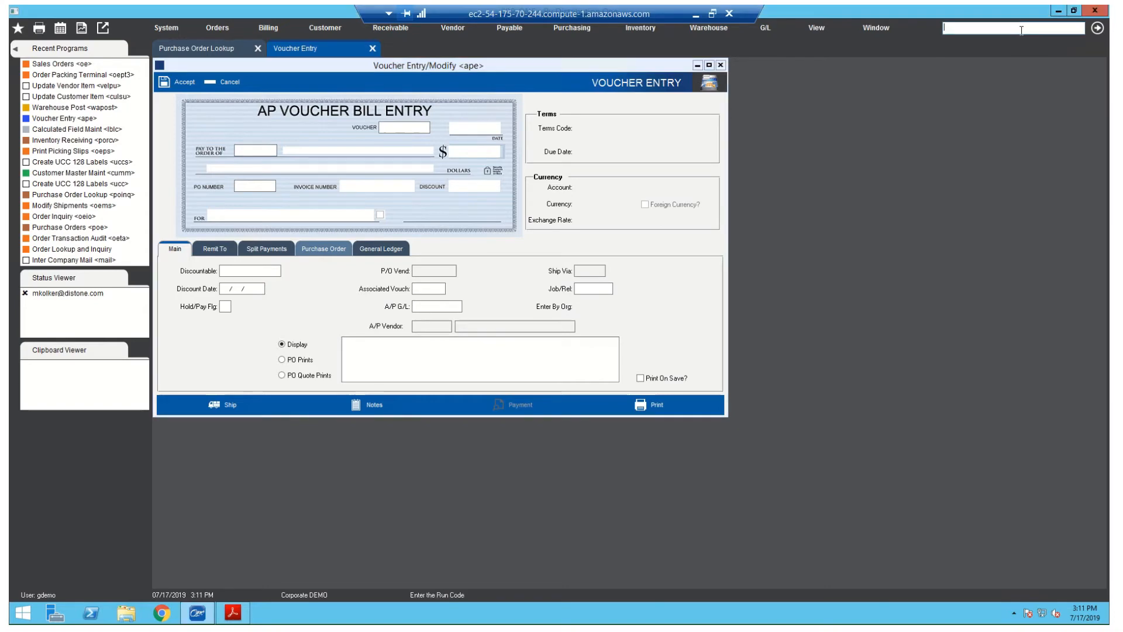
text(appost)
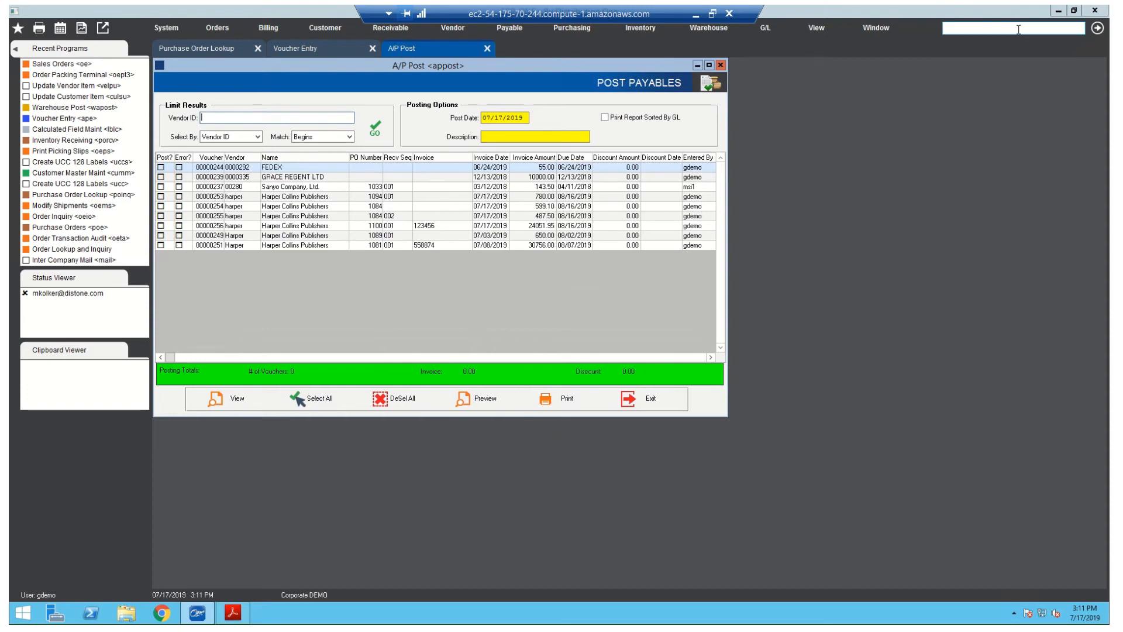
click(218, 227)
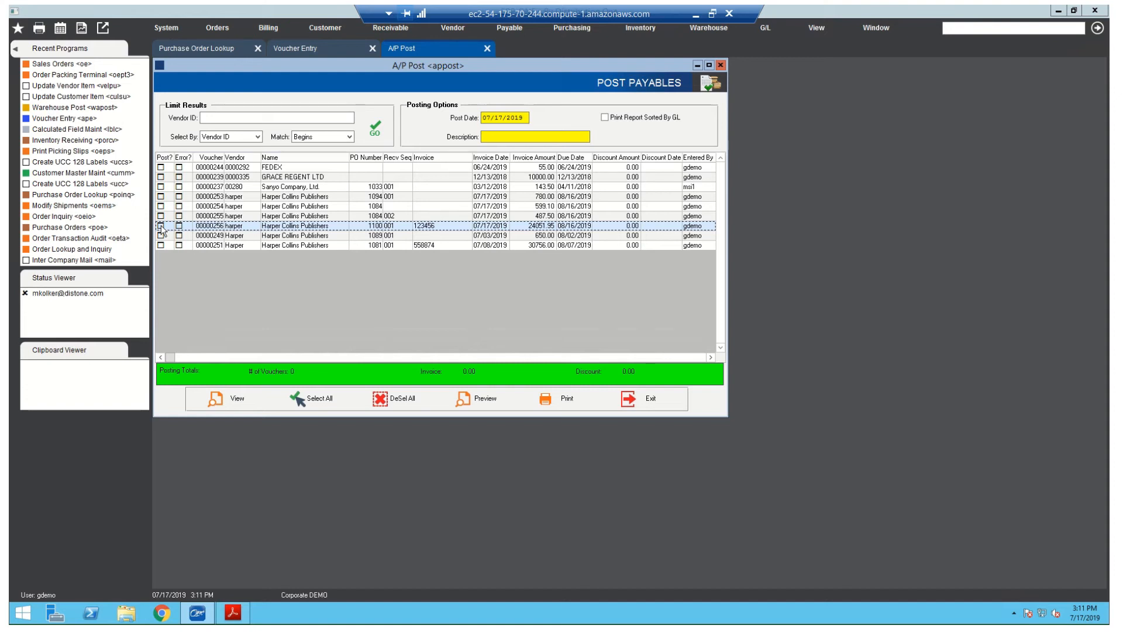
- Switch back to Voucher Entry and show its general ledger distribution
click(320, 53)
click(383, 249)
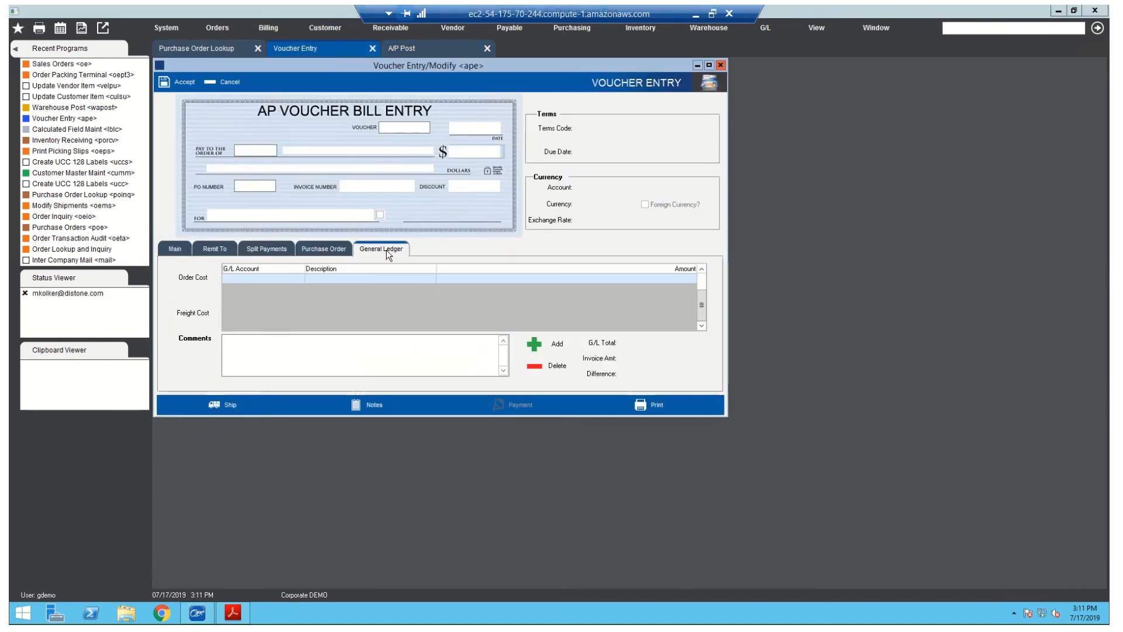